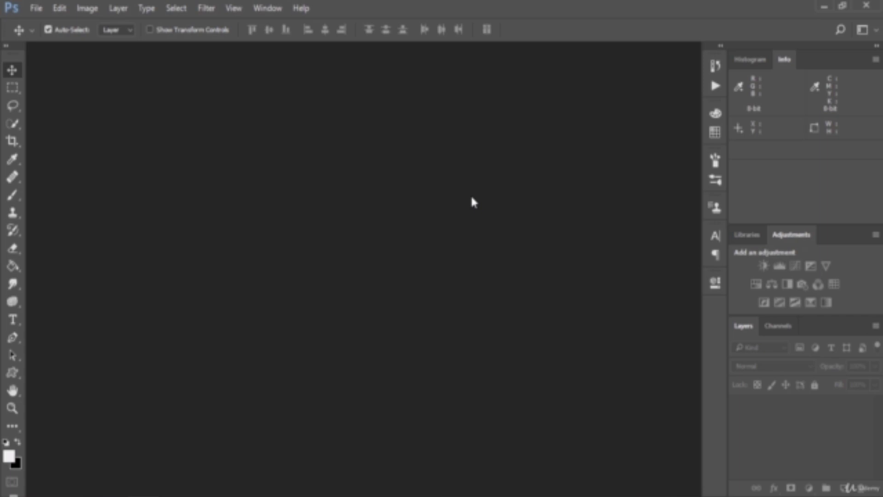
Open the sky photo Appearance_of_sky_for_weather_forecast,_Dhaka,_Bangladesh.JPG from the VIDEOS 3 folder.
left_click(36, 8)
left_click(49, 37)
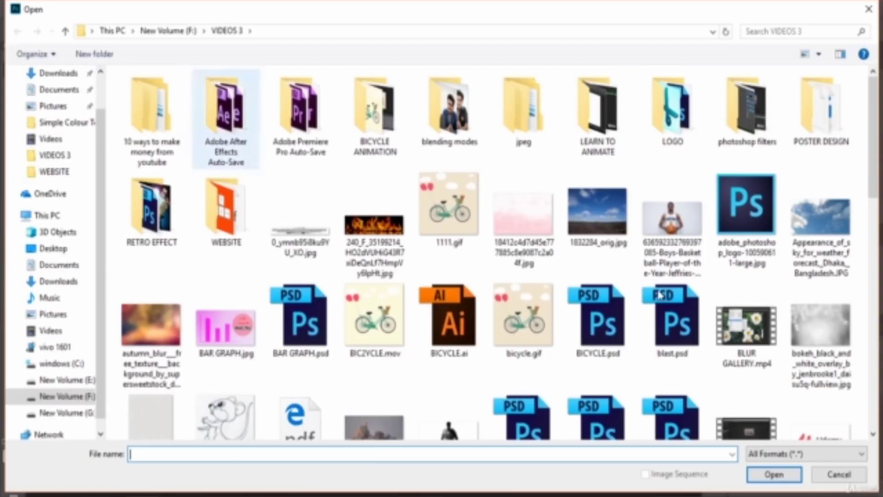
left_click(819, 216)
left_click(774, 474)
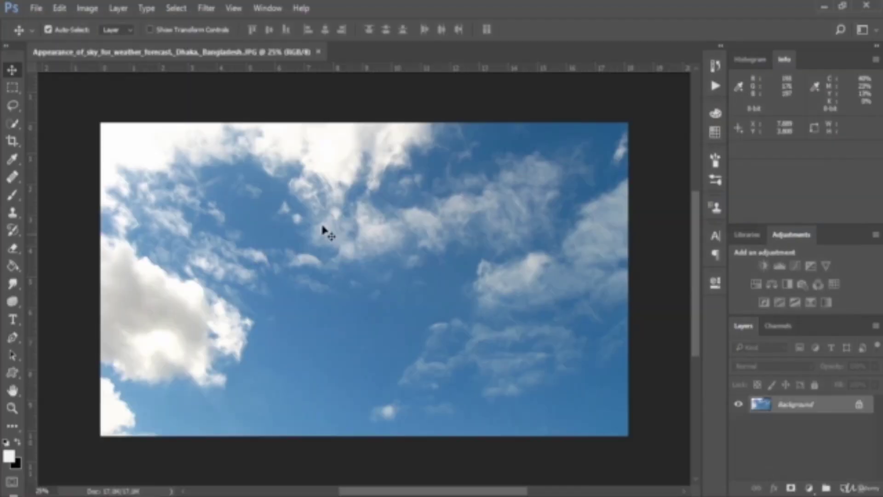
Add the white text HELLO over the sky photo and move it to the centre of the image.
left_click(12, 320)
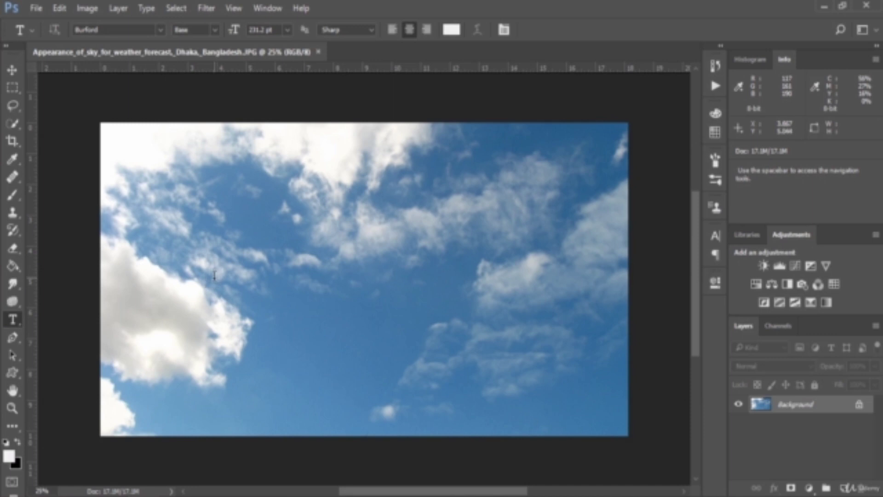
left_click(214, 276)
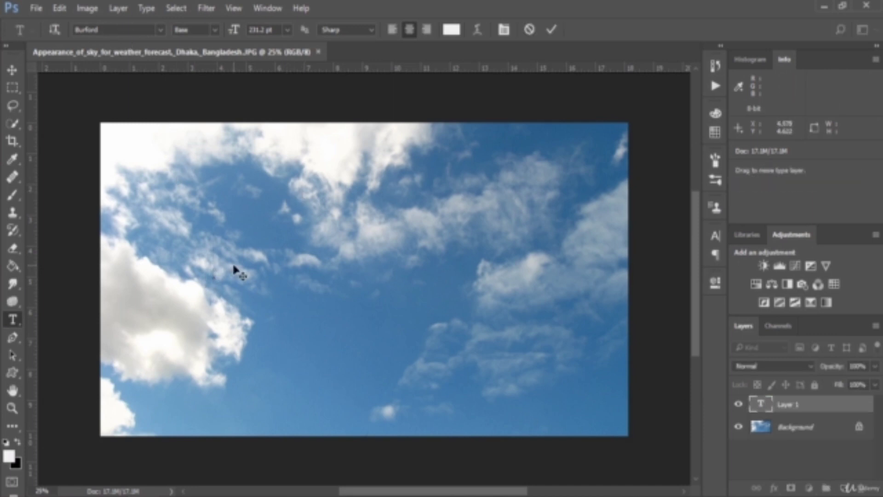
type("H")
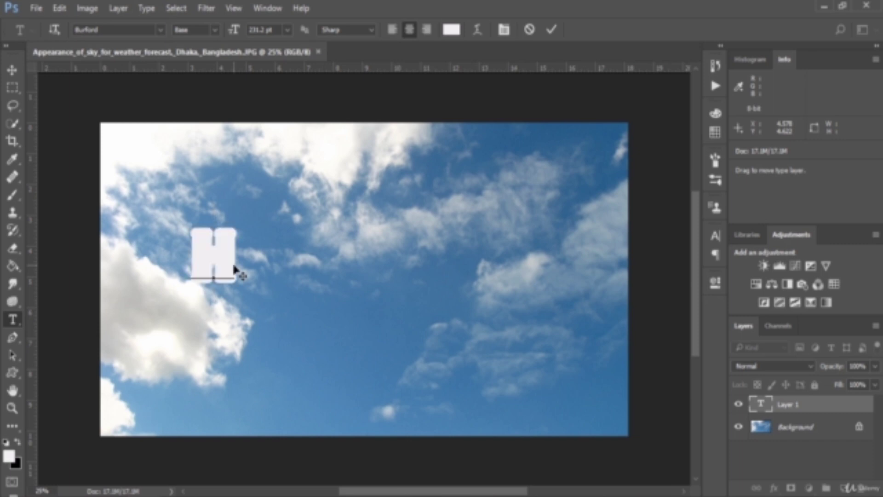
type("ELLO")
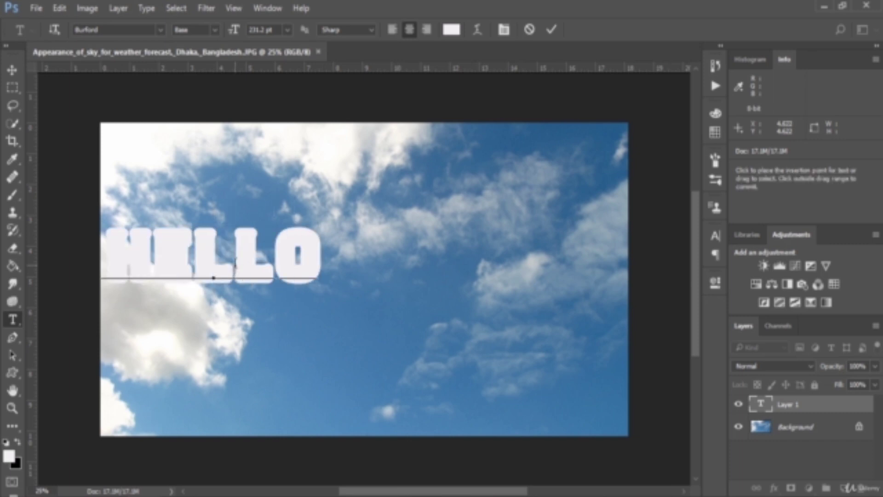
left_click(12, 70)
left_click_drag(244, 286, 393, 311)
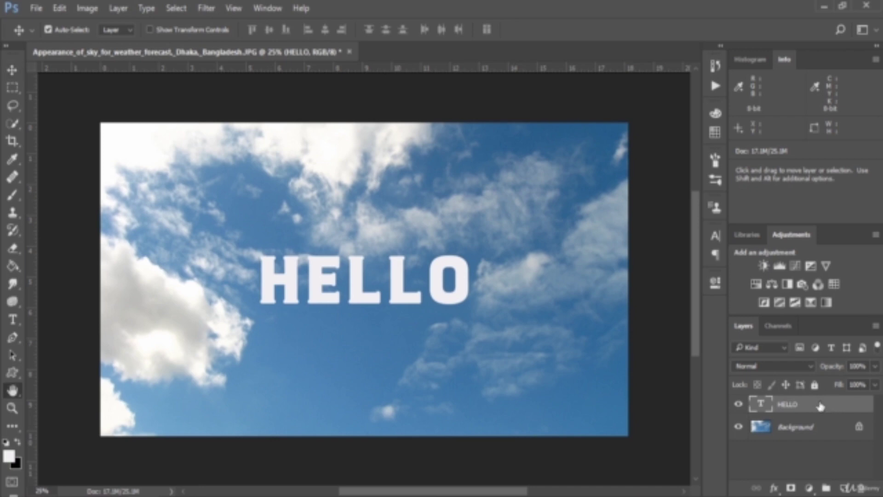
Apply a Drop Shadow layer style to the HELLO text layer, with its current shadow settings.
double_click(823, 416)
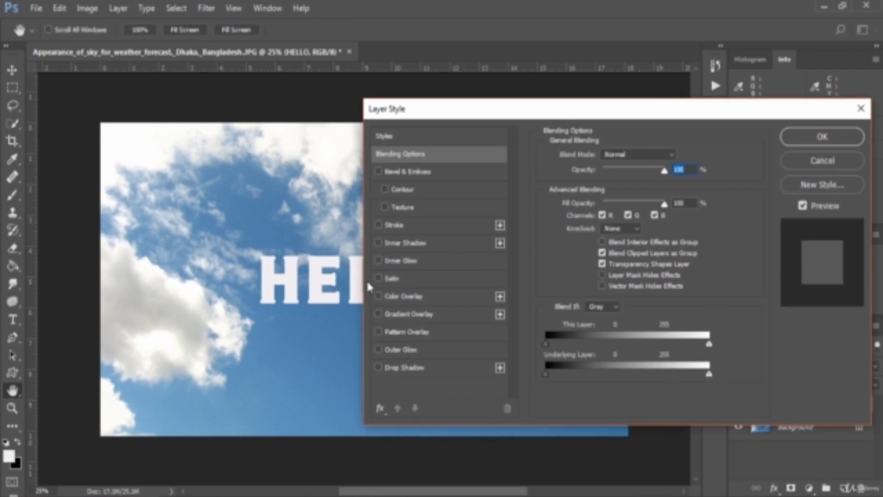
left_click(378, 367)
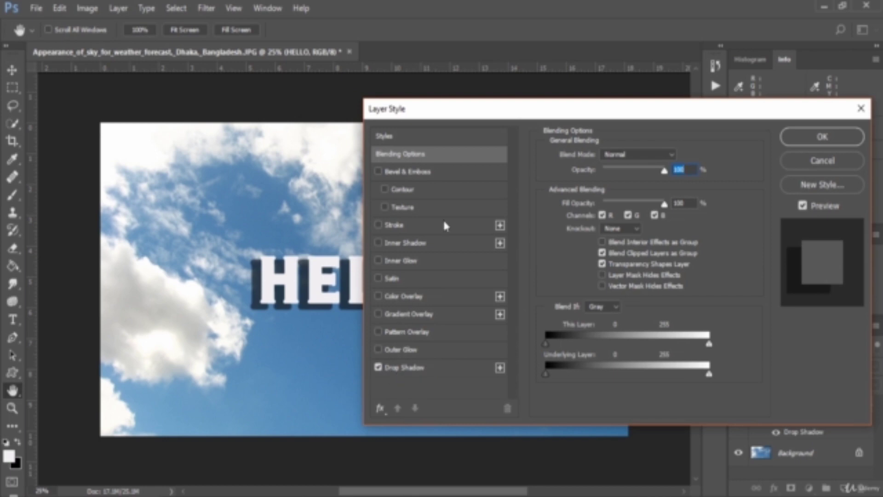
left_click_drag(445, 118, 523, 124)
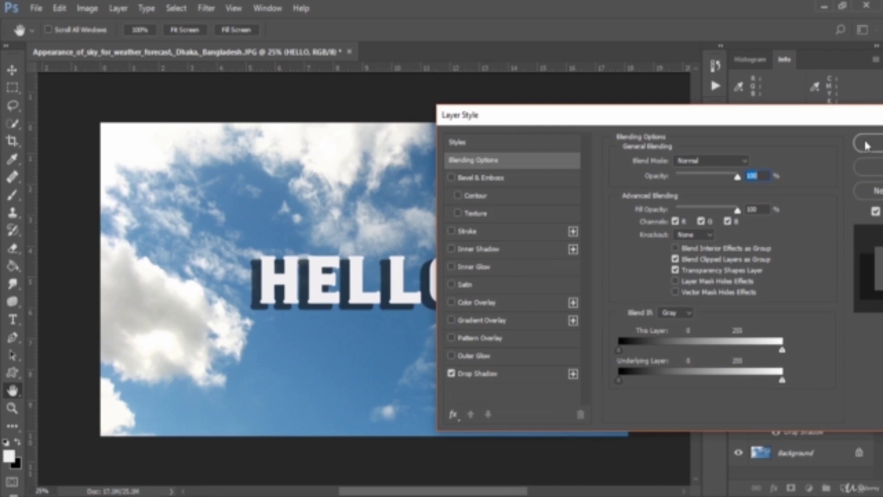
left_click(478, 374)
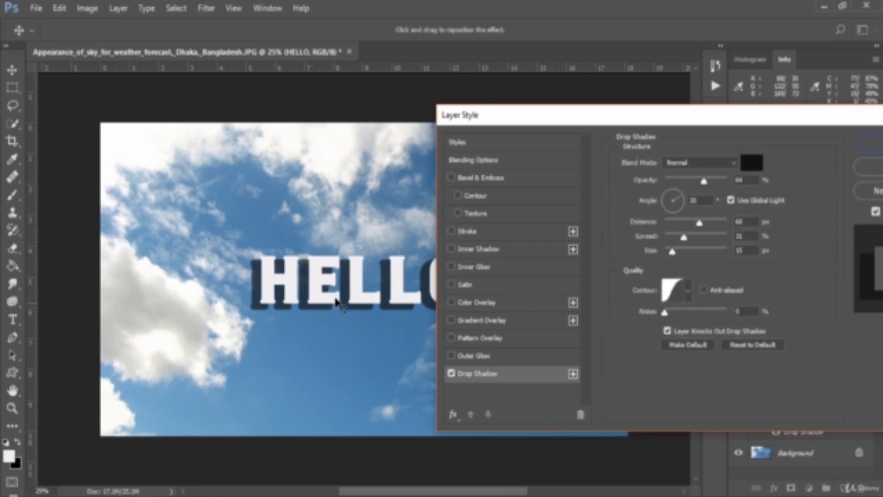
left_click(872, 147)
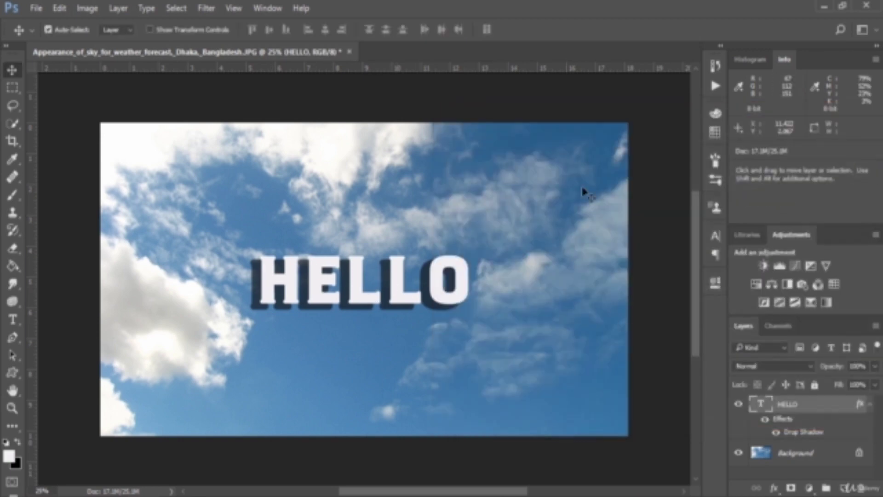
Reduce the HELLO text layer's fill to 0% while leaving its opacity at 100%.
left_click(876, 386)
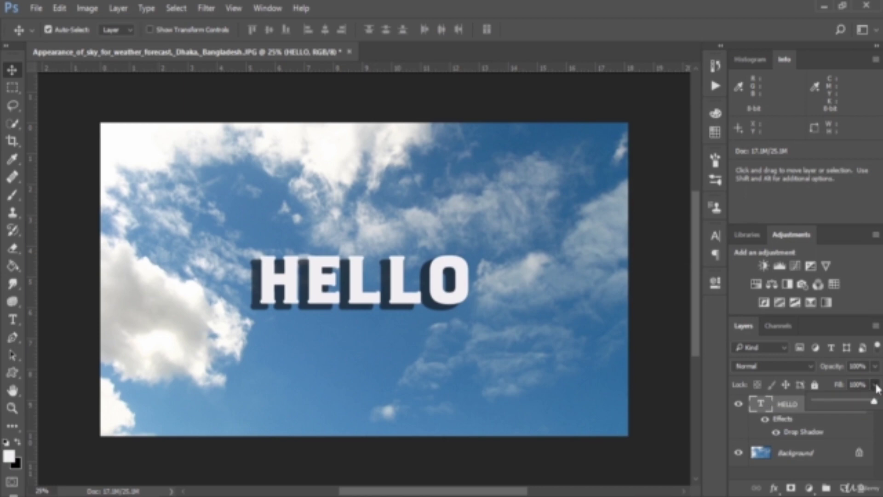
left_click_drag(875, 403, 782, 404)
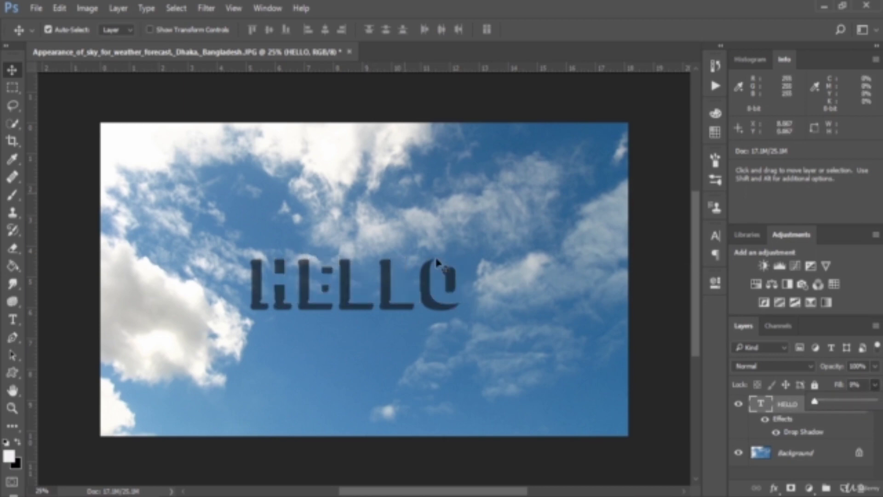
left_click(811, 454)
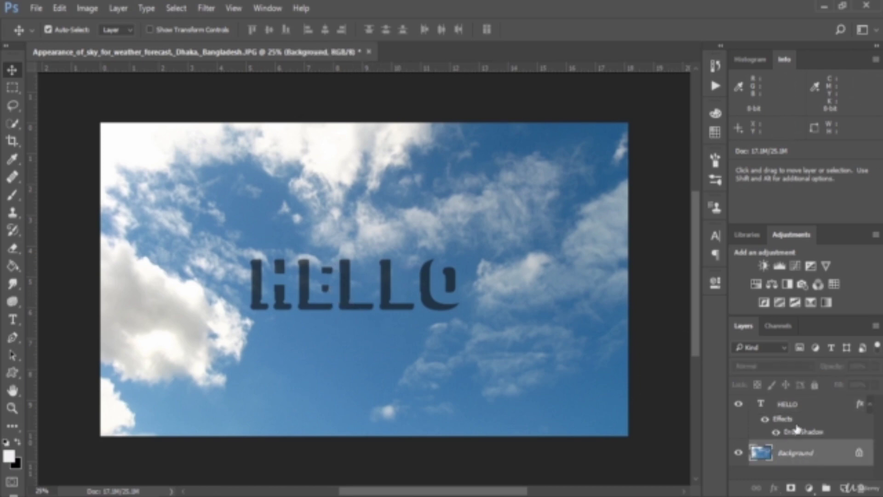
Collapse the HELLO layer's effects list and move the text slightly right and up on the sky.
left_click(822, 407)
left_click(871, 406)
left_click_drag(324, 293, 341, 292)
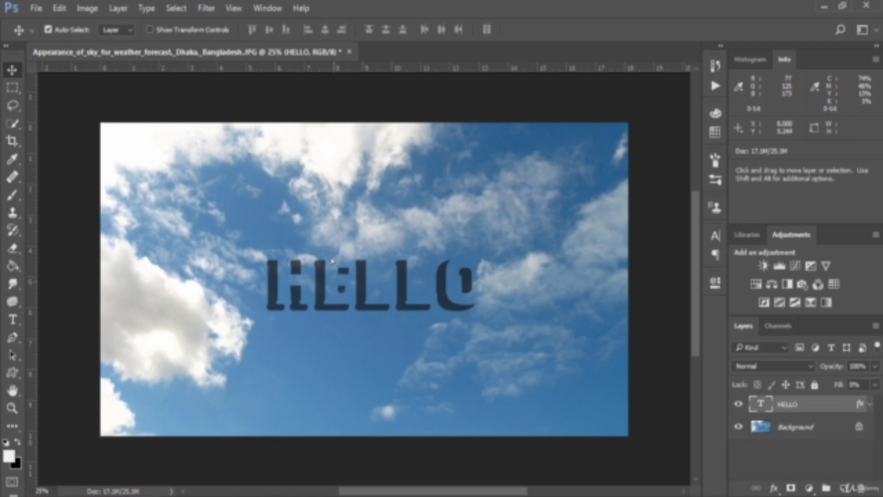
mouse_move(339, 291)
left_mouse_down()
mouse_move(327, 216)
mouse_move(294, 154)
mouse_move(271, 215)
mouse_move(212, 297)
mouse_move(182, 214)
mouse_move(330, 278)
left_mouse_up()
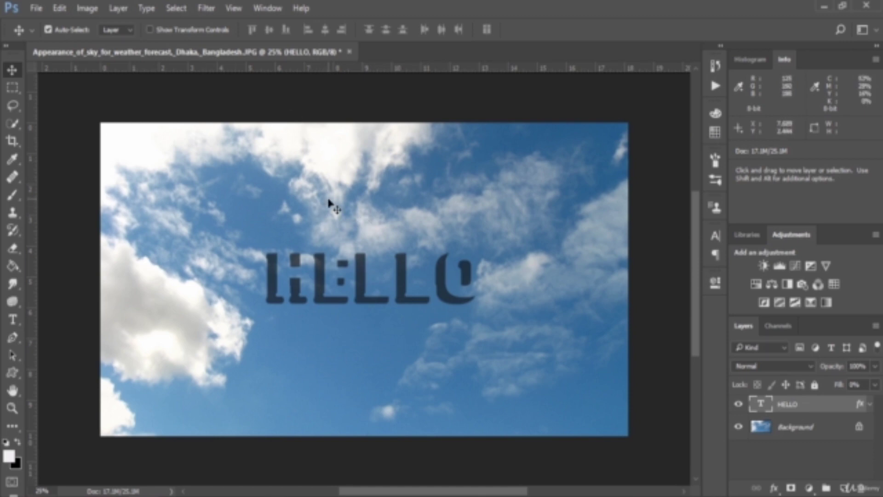
Create a new 1280 by 720 pixel RGB document at 72 pixels/inch with a white background.
left_click(41, 10)
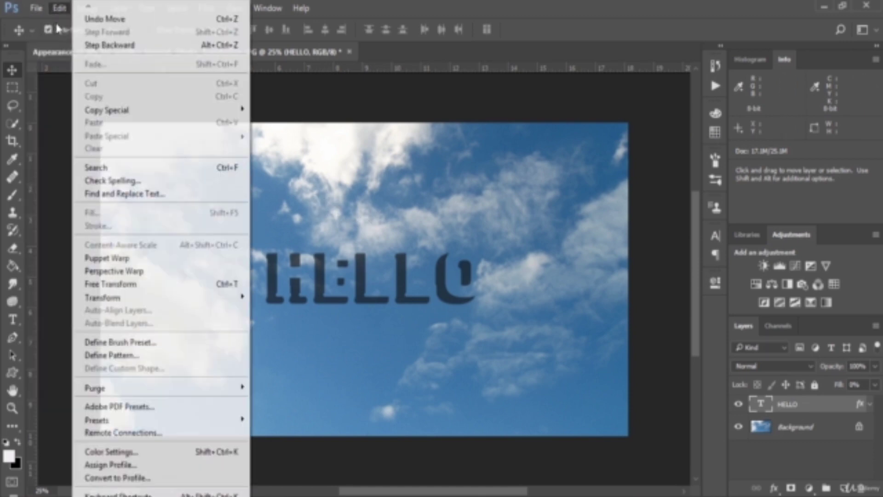
left_click(50, 23)
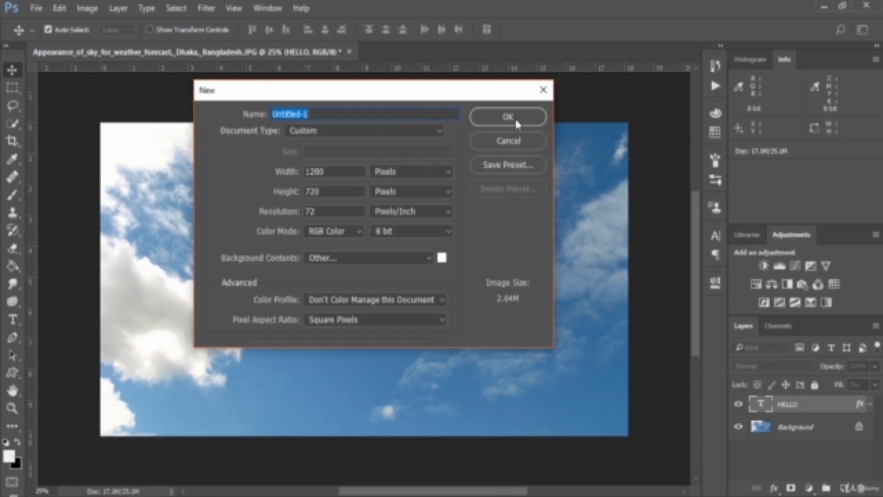
left_click(443, 260)
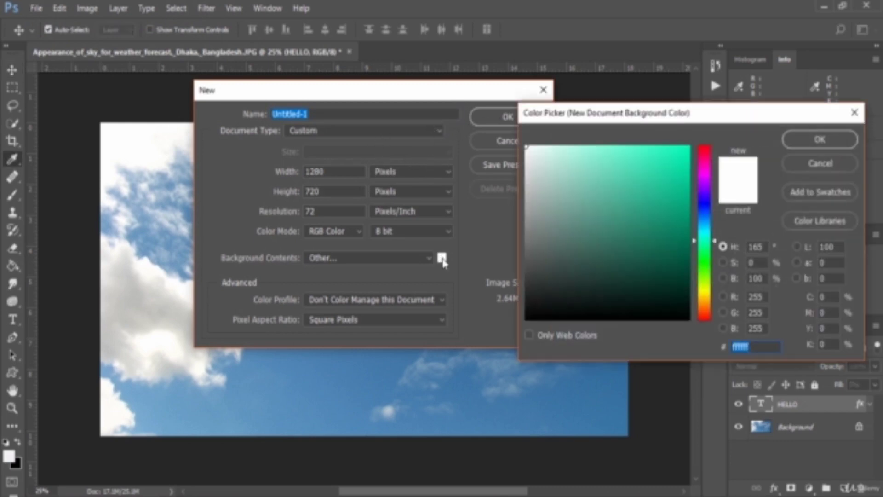
left_click(817, 142)
left_click_drag(358, 170, 297, 173)
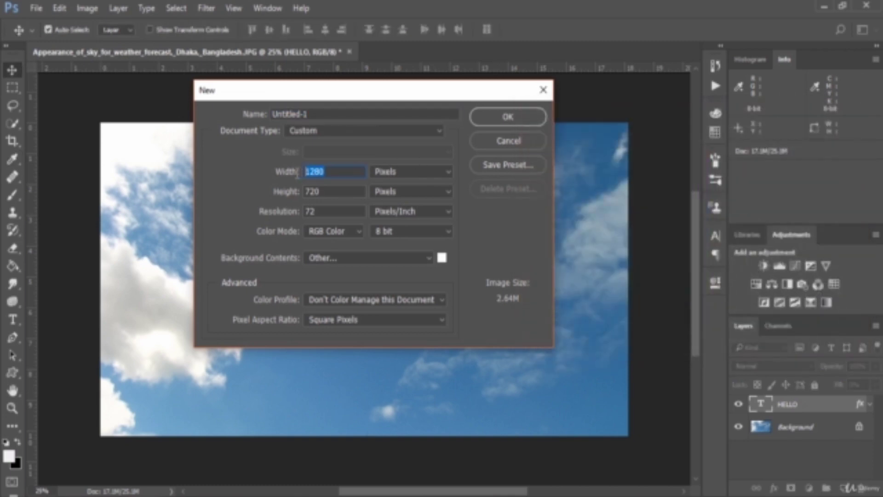
left_click(326, 191)
left_click(518, 119)
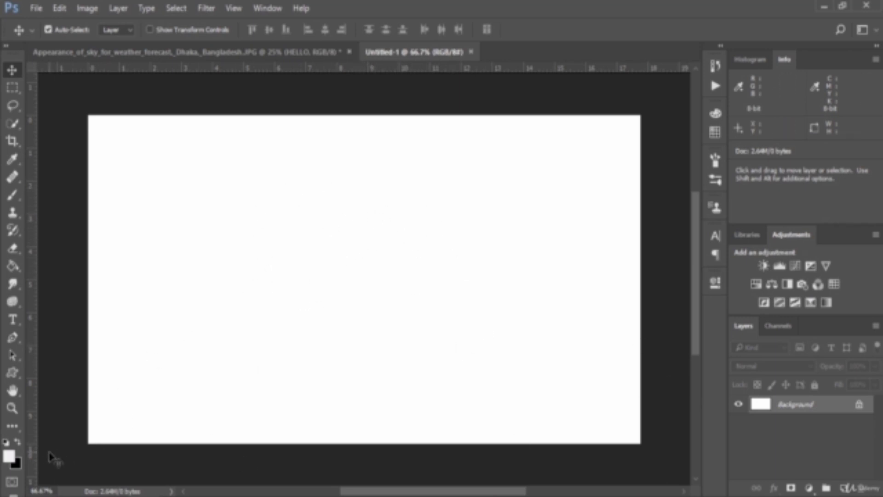
Turn on Quick Mask mode and fill the white canvas with black using the Paint Bucket.
left_click(11, 484)
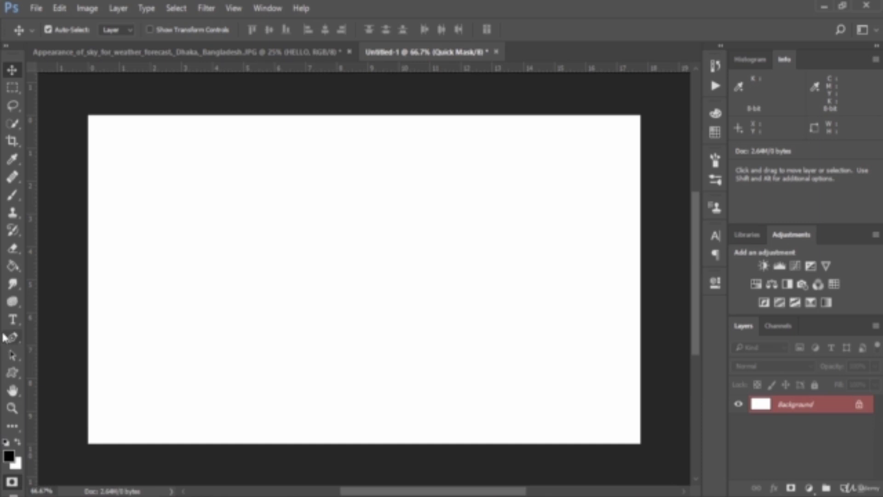
left_click(13, 265)
left_click(141, 266)
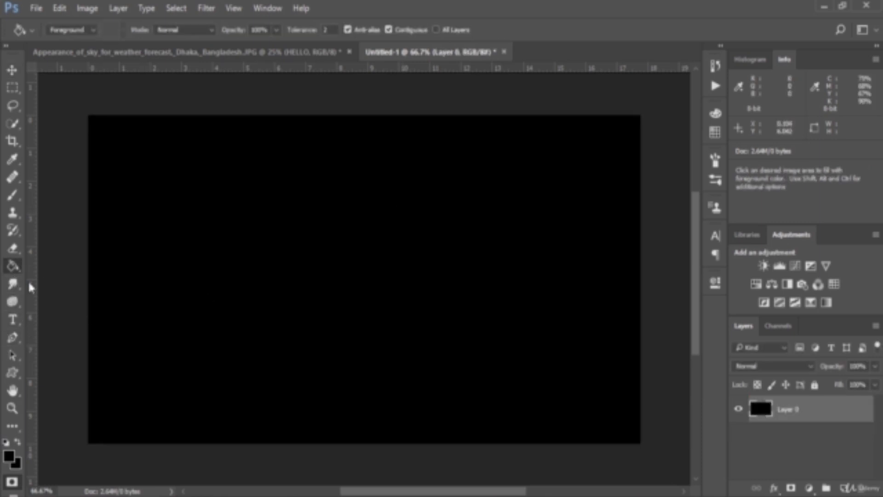
Draw a crescent moon with the Custom Shape tool, about 1.56 by 1.63 in, near the centre of the black canvas.
left_click(12, 373)
right_click(13, 375)
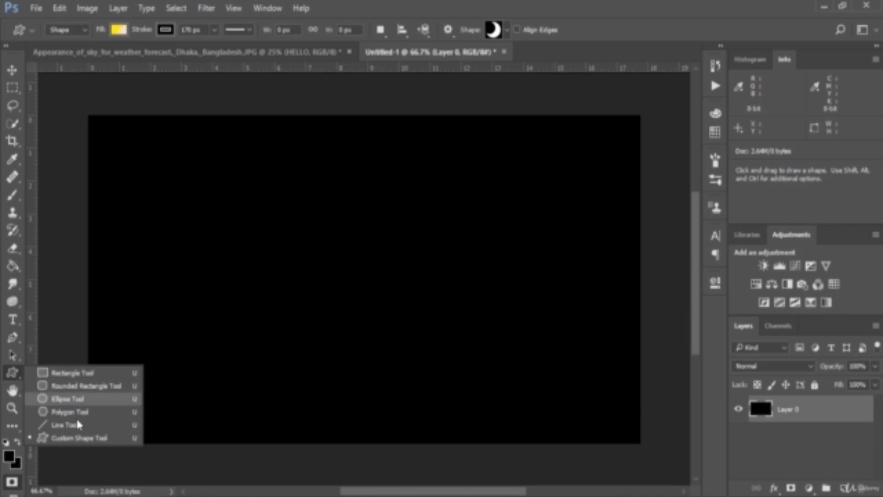
left_click(88, 438)
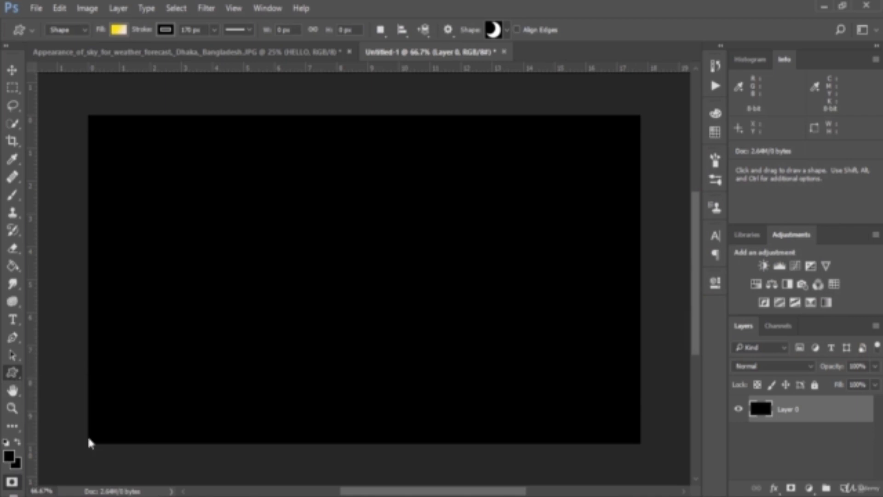
left_click(503, 29)
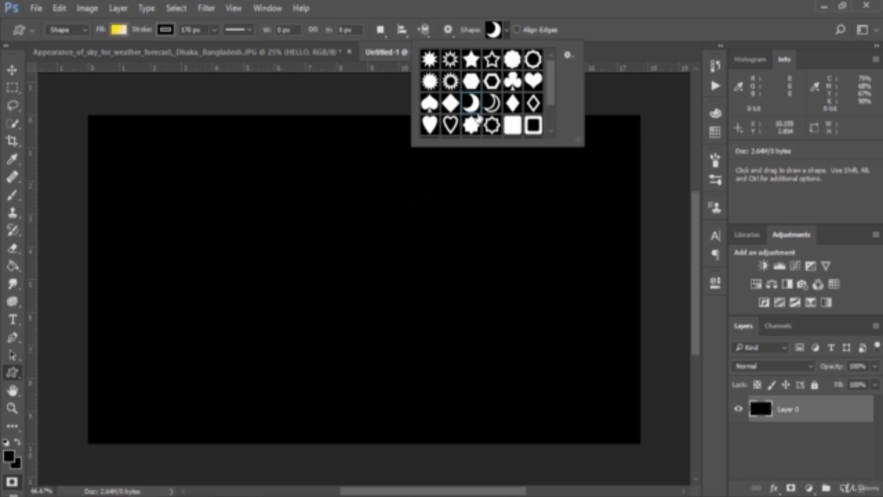
left_click(575, 56)
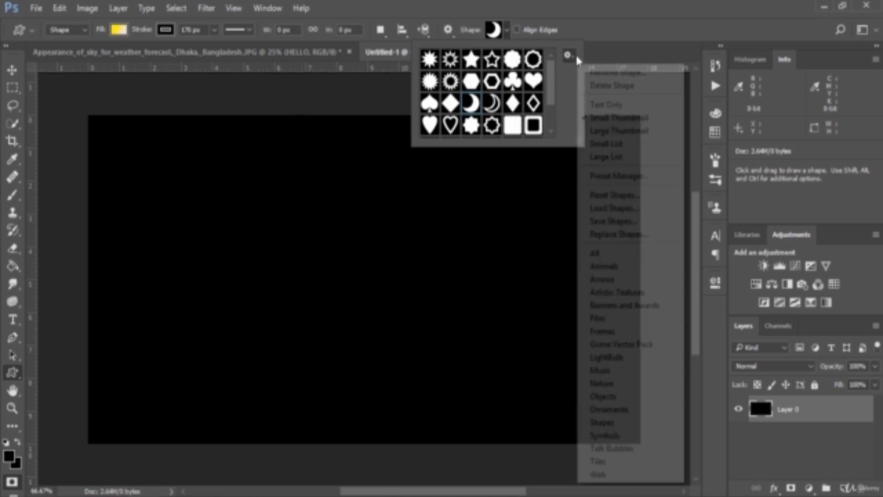
left_click(507, 32)
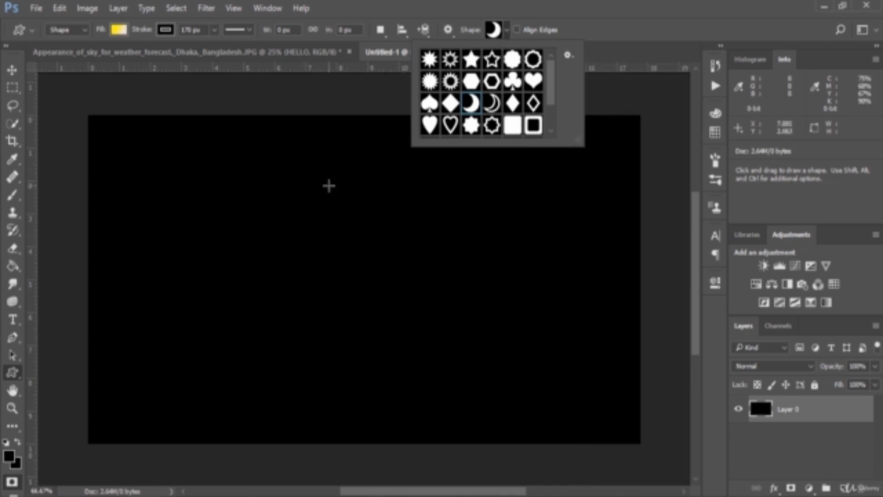
left_click(304, 203)
left_click_drag(396, 309, 341, 252)
Scale the crescent moon up to about 239%, move it to the middle of the canvas and commit the transform.
key("ctrl+t")
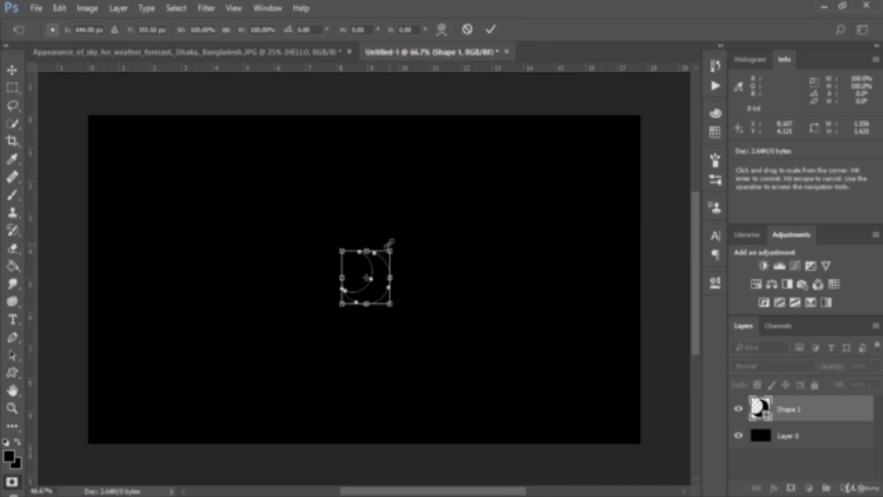
left_click_drag(395, 249, 456, 171)
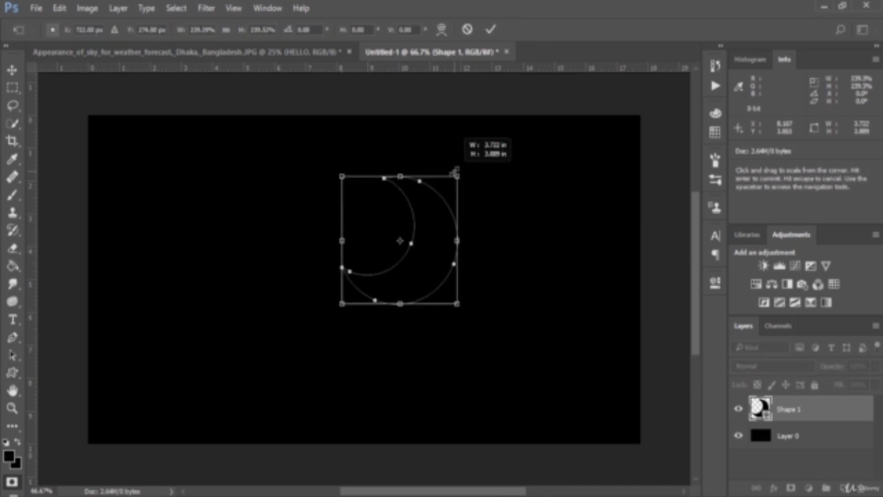
left_click_drag(433, 236, 414, 261)
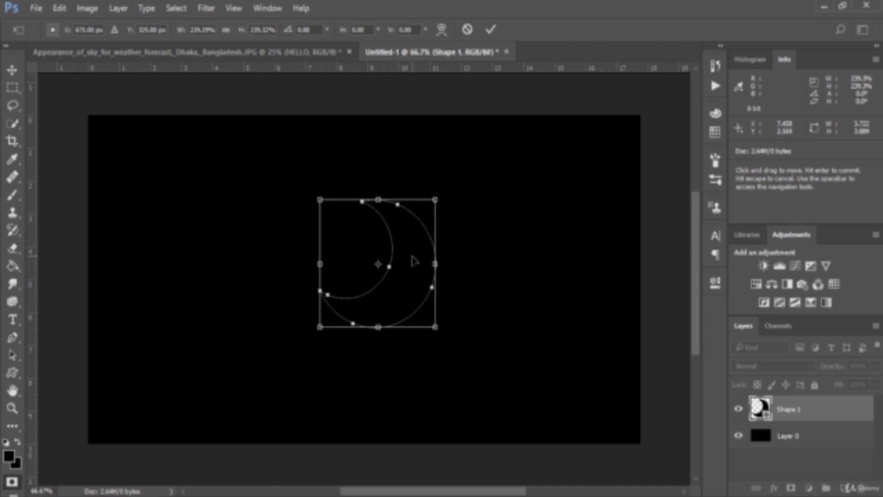
key("Return")
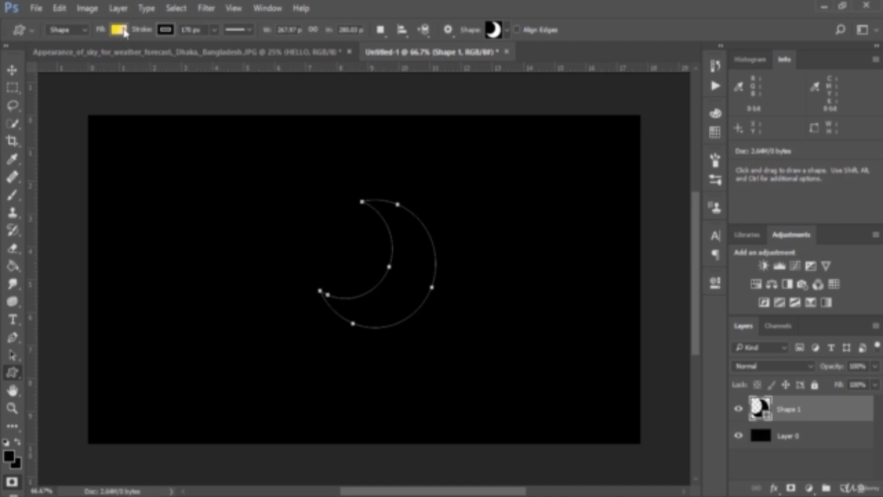
Set the crescent moon's fill to solid white and its stroke to none.
left_click(125, 33)
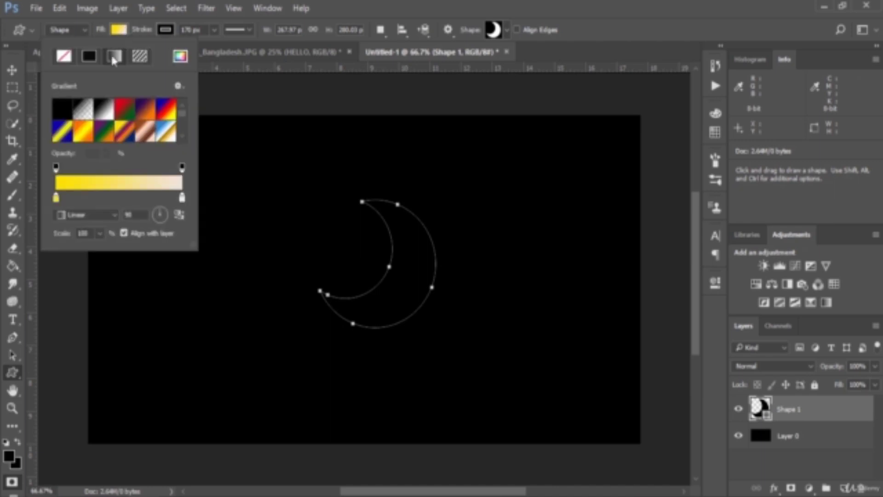
left_click(178, 58)
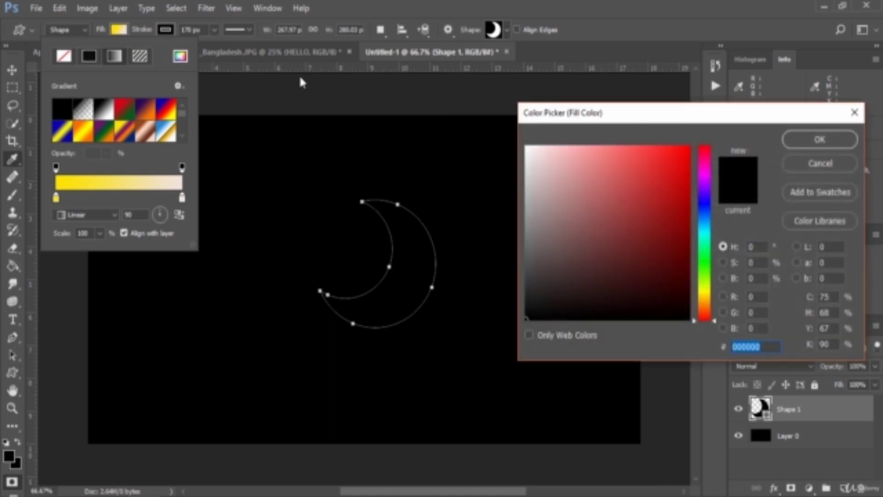
left_click(172, 32)
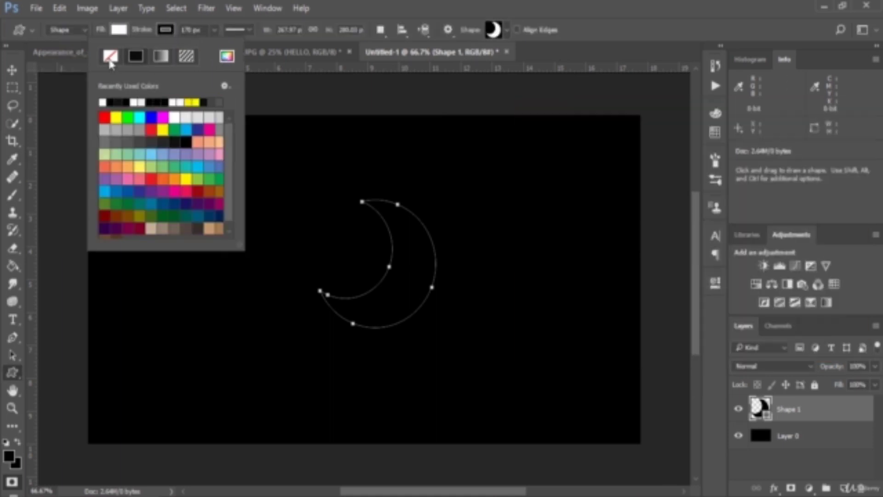
left_click(110, 57)
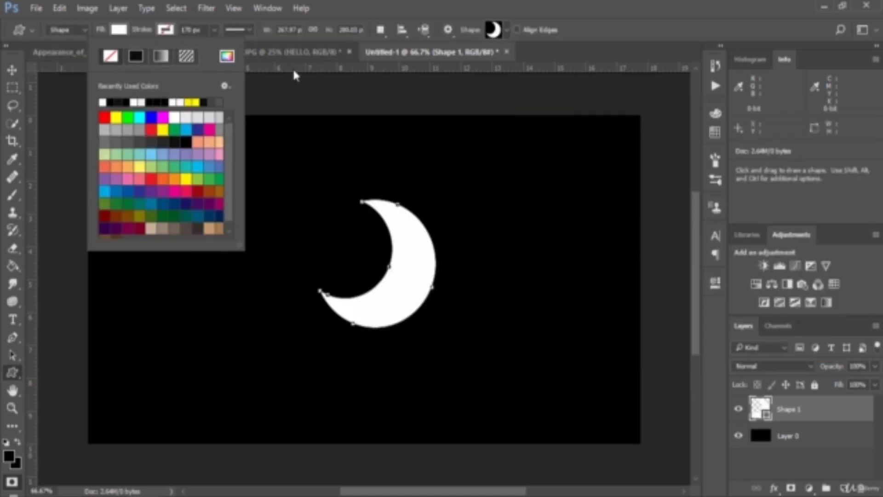
Add a white Outer Glow layer style to the crescent moon's layer and apply it.
key("h")
double_click(828, 412)
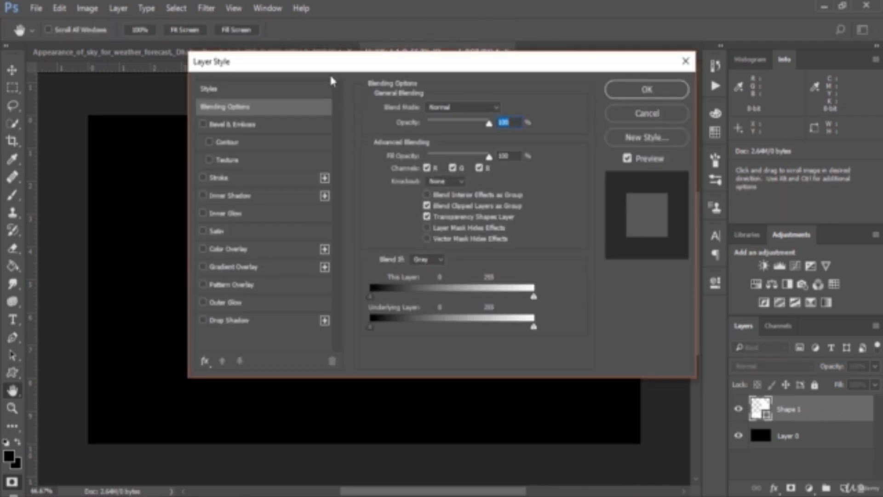
left_click_drag(328, 69, 550, 93)
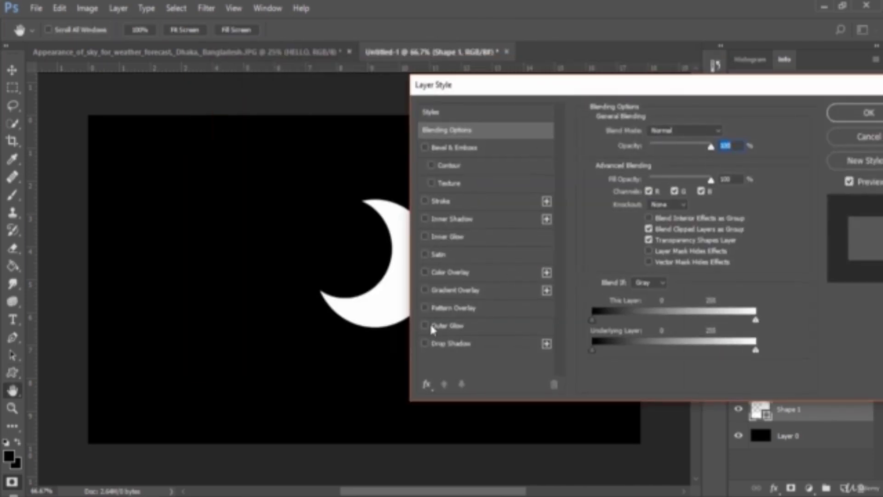
left_click(425, 326)
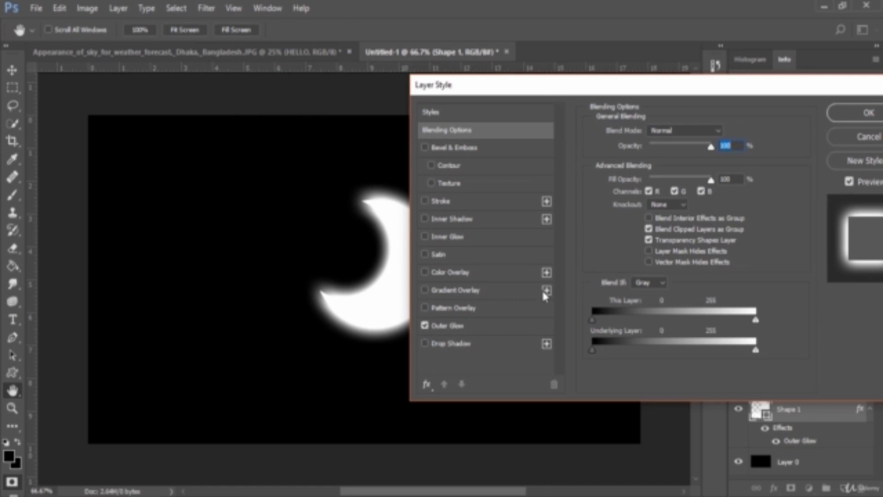
left_click(458, 326)
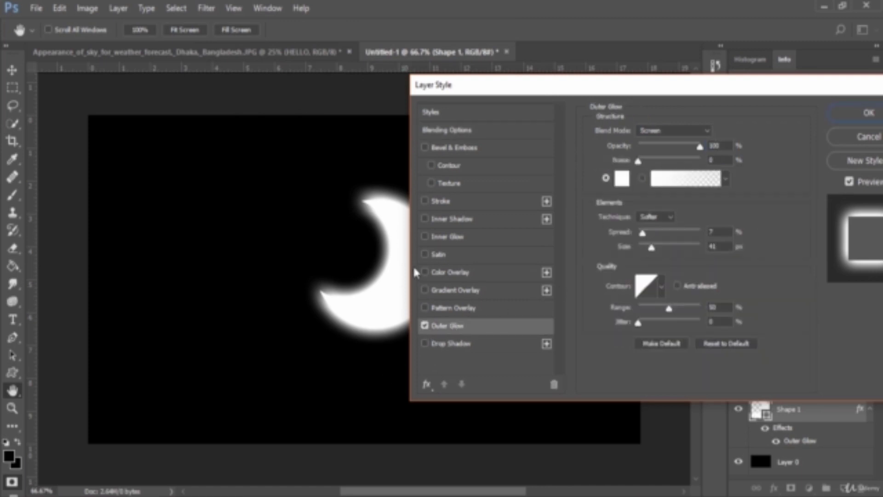
left_click(867, 115)
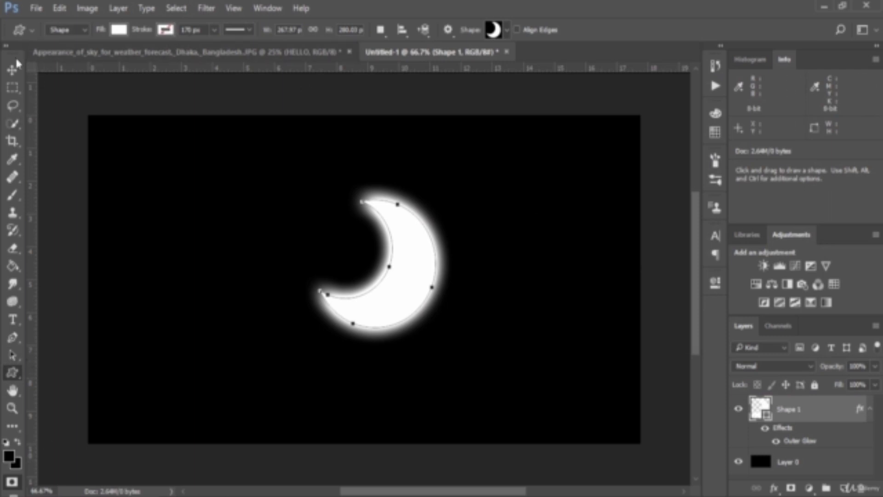
Lower the crescent moon layer's Fill to 0% and move the moon slightly on the black canvas.
left_click(12, 69)
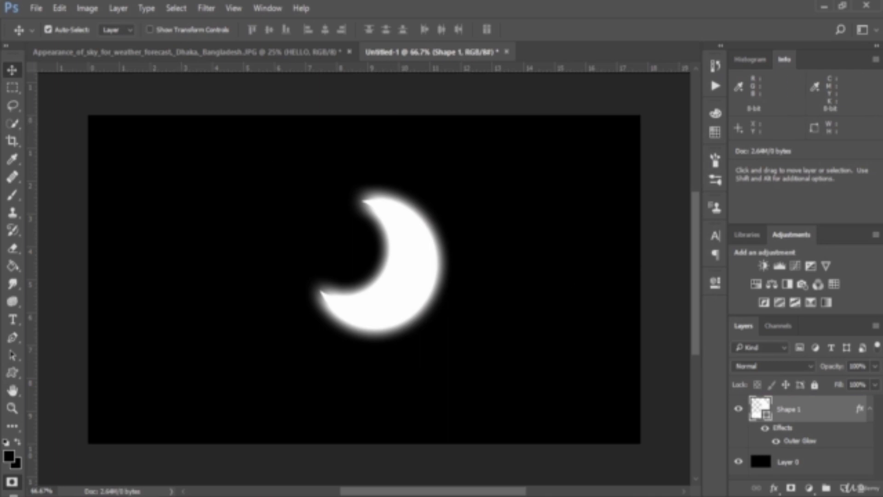
left_click(874, 385)
left_click_drag(864, 403, 802, 404)
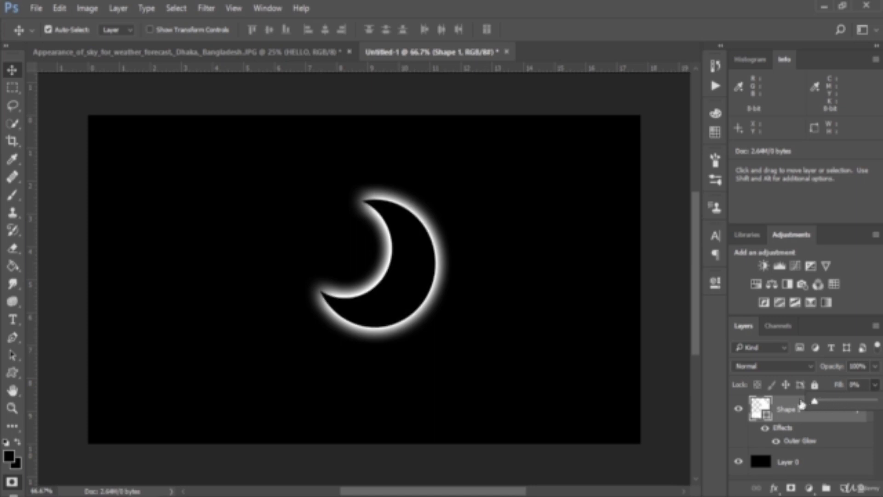
left_click(412, 260)
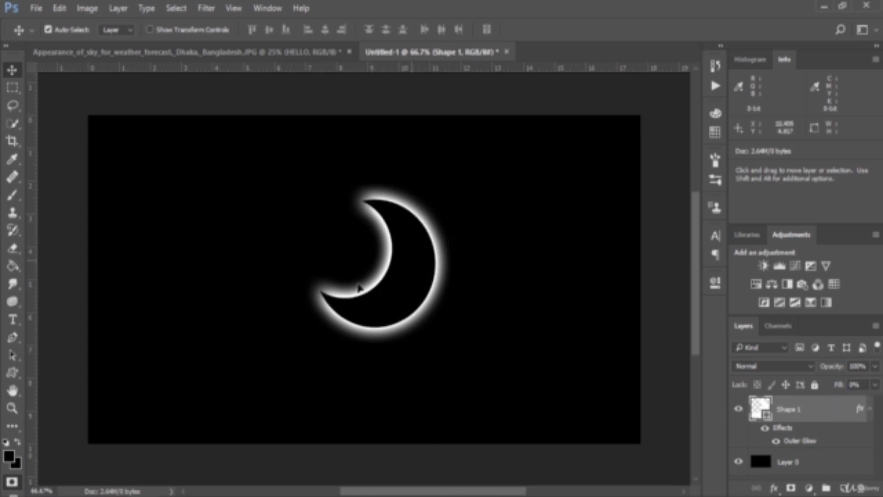
left_click_drag(360, 288, 403, 253)
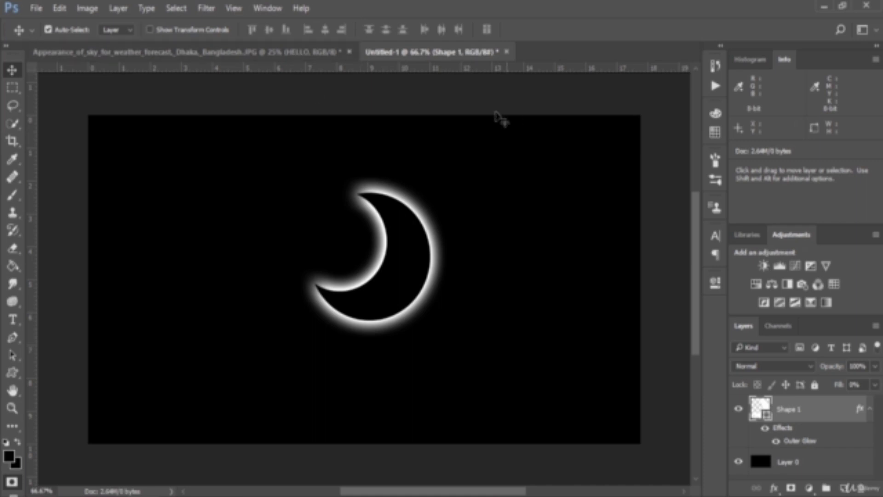
Create another new 1280 by 720 pixel RGB document at 72 pixels/inch with a white background.
left_click(29, 10)
left_click(34, 18)
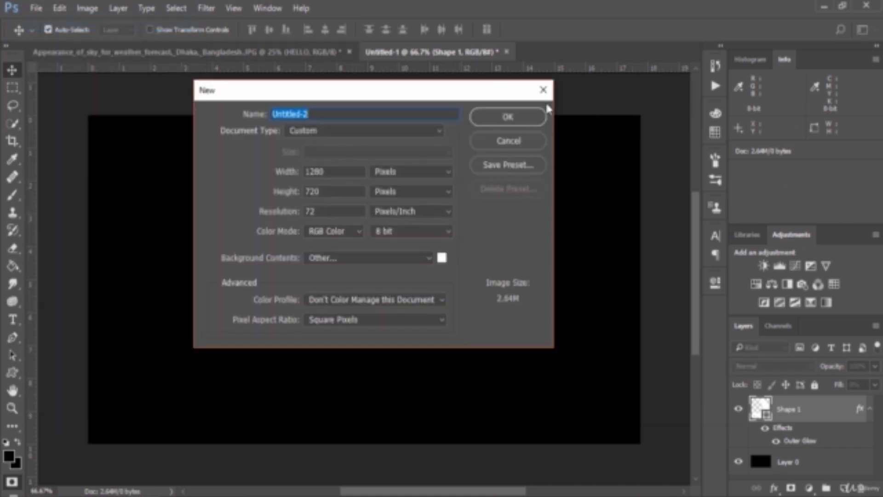
left_click(524, 117)
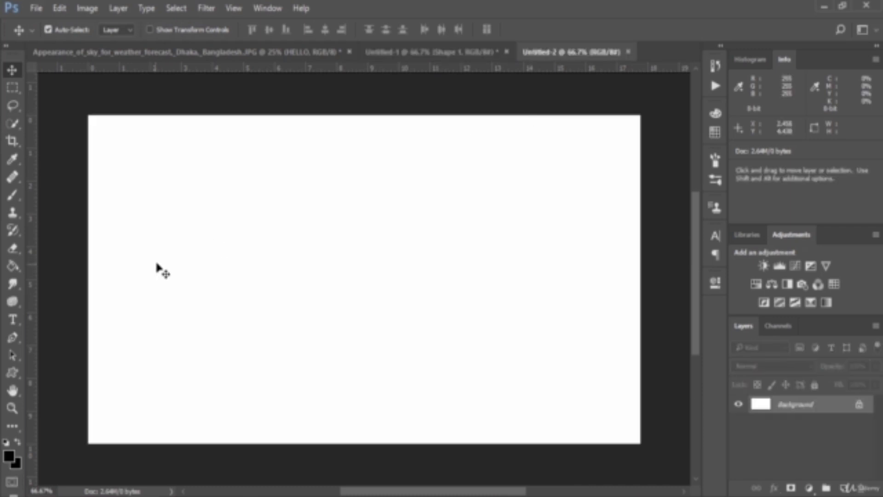
Set up the Gradient tool with an orange-to-white gradient, shifting the orange colour stop about a quarter of the way inward.
left_click(70, 266)
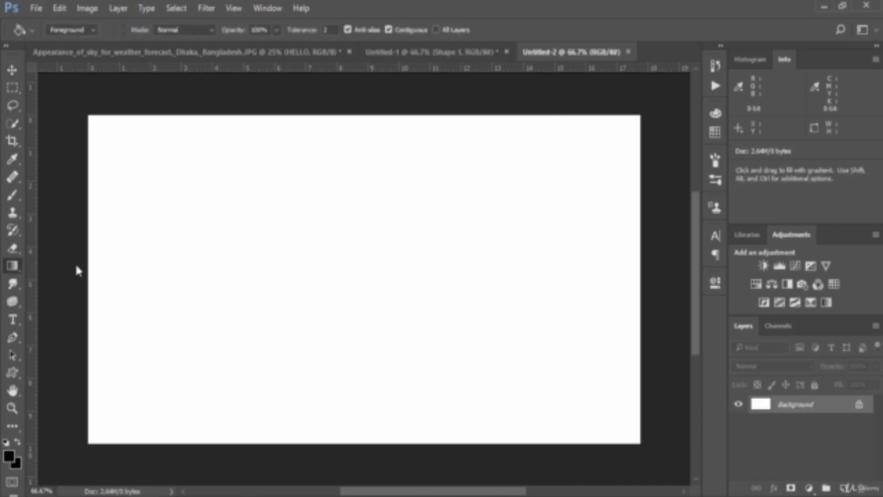
left_click(69, 30)
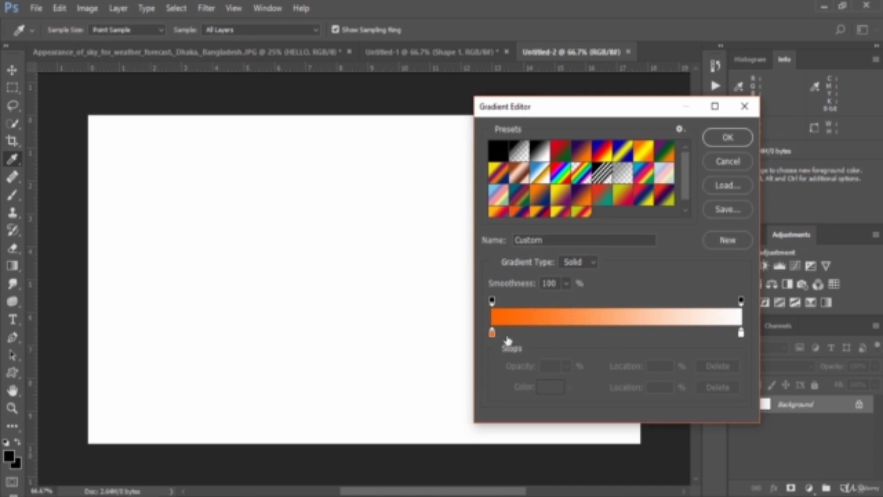
left_click_drag(492, 339, 558, 334)
left_click(727, 138)
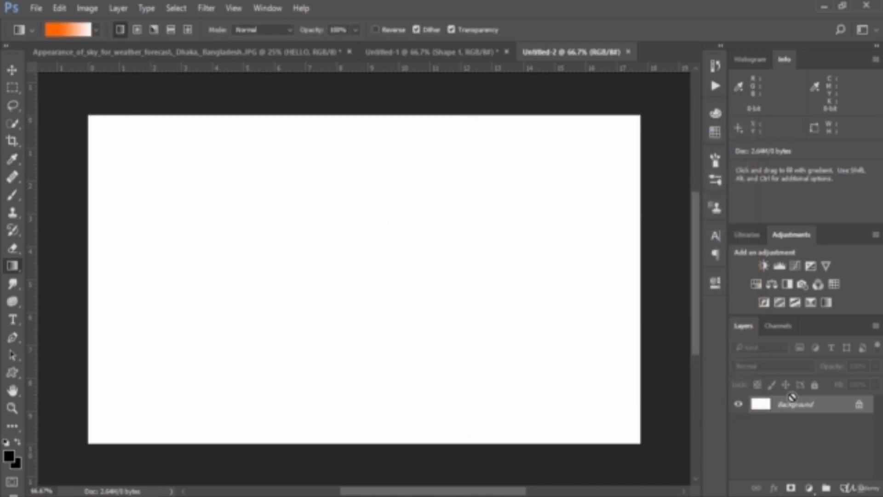
Add a new layer and fill it with the orange-to-white gradient diagonally from the canvas's upper-left to lower-right corner.
key("ctrl+shift+alt+n")
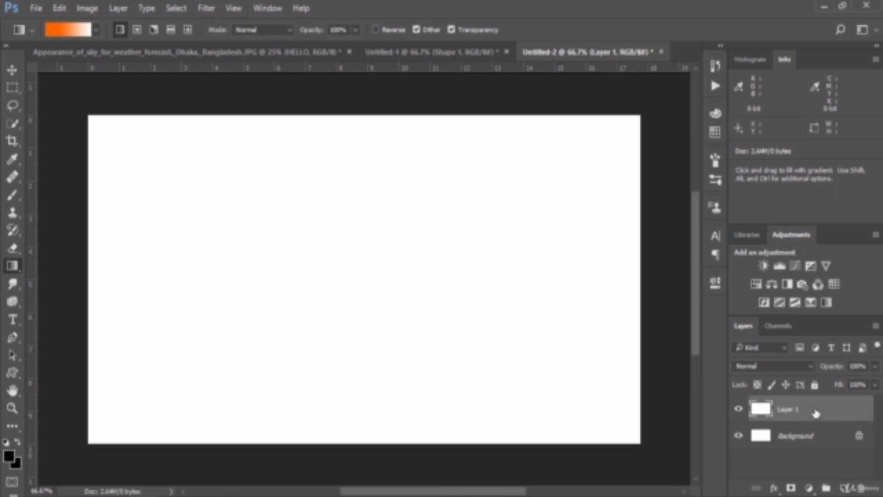
left_click_drag(91, 121, 640, 442)
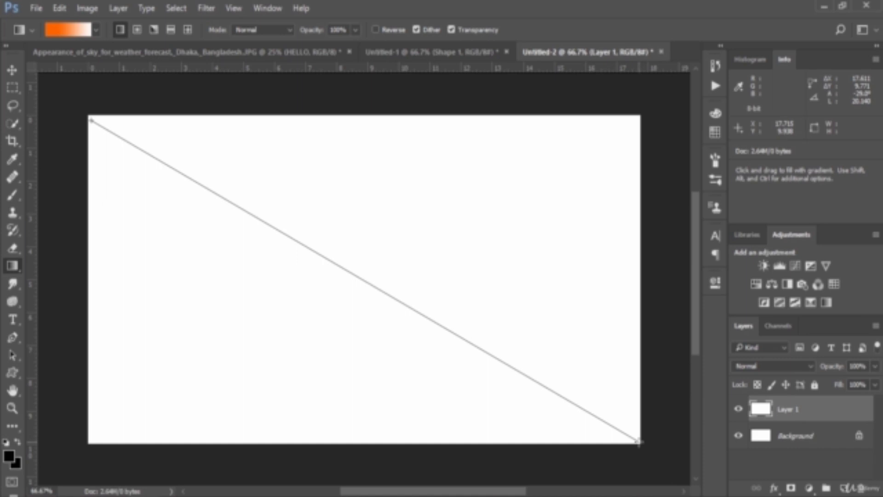
left_click_drag(640, 442, 640, 442)
Fill the Background layer with the same gradient in the opposite diagonal direction and unlock it as a regular layer.
left_click(806, 442)
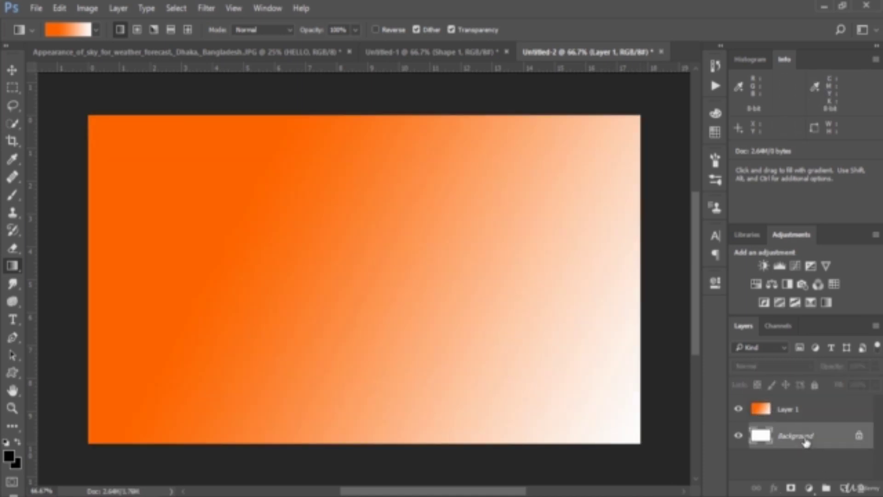
left_click_drag(89, 119, 636, 439)
left_click(859, 435)
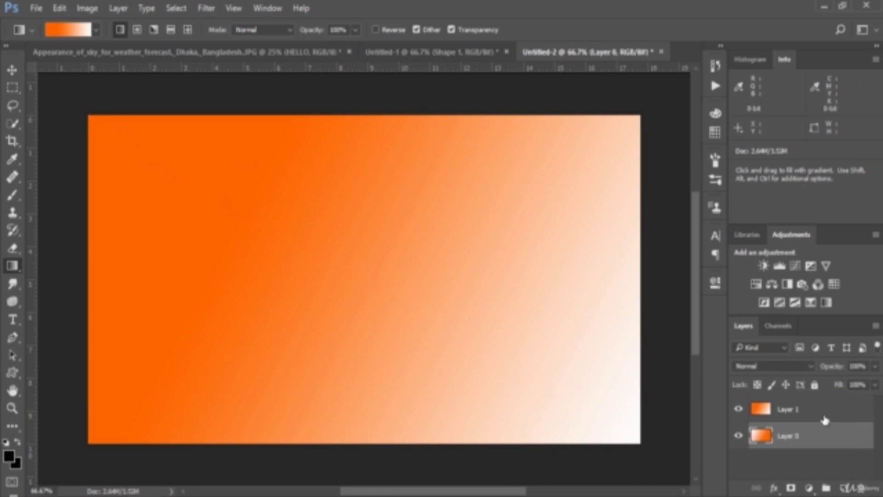
Try the Soft Light blend mode on Layer 1, and set it to Overlay instead.
left_click(825, 417)
left_click(764, 363)
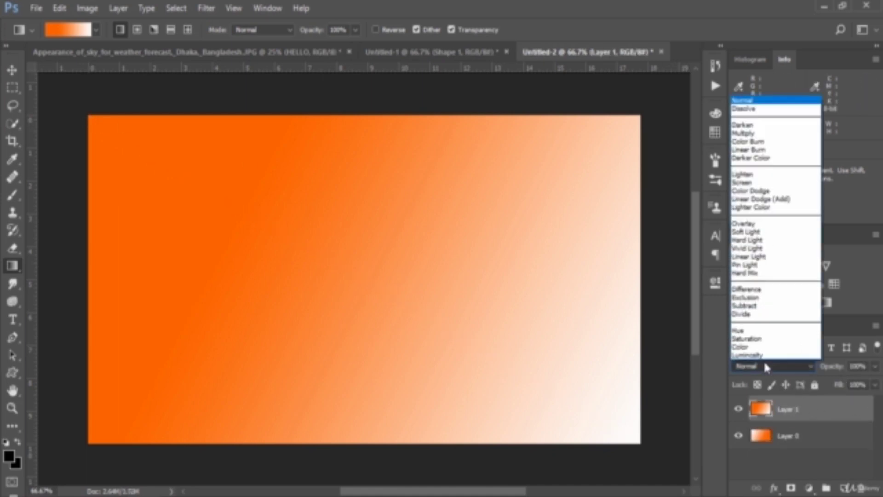
left_click(752, 233)
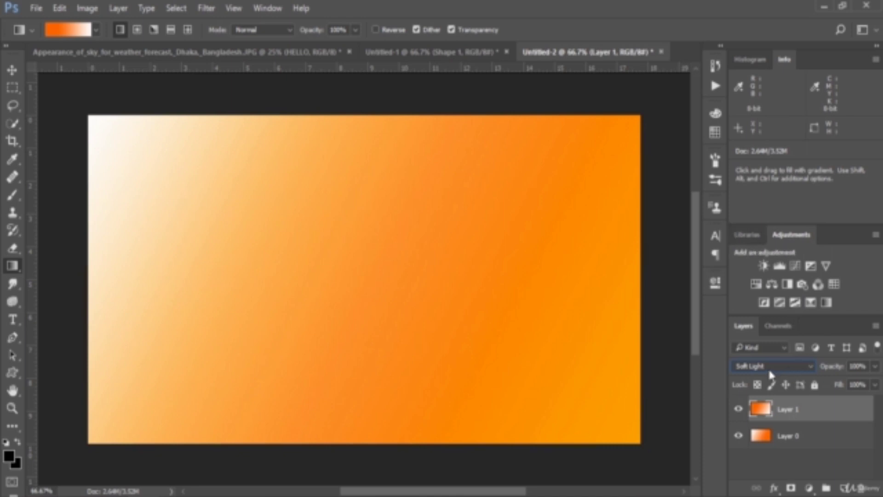
left_click(771, 368)
left_click(765, 223)
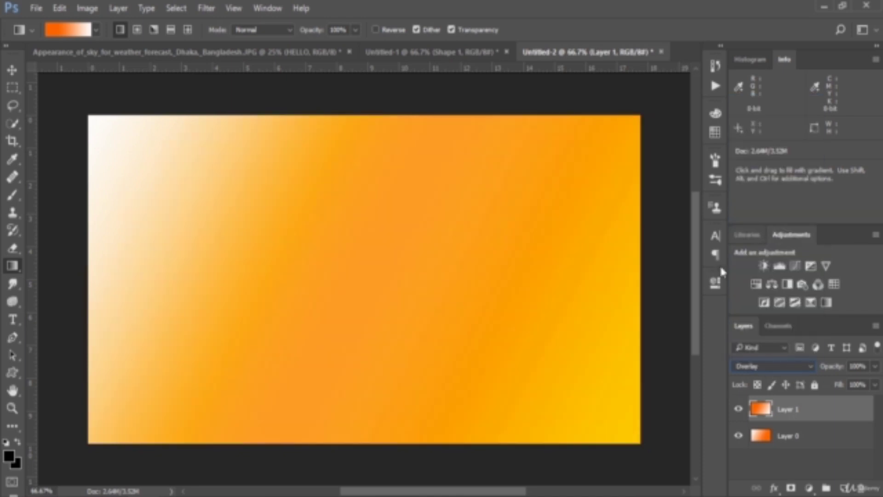
Copy the glowing crescent moon from Untitled-1 into Untitled-2 and place it near the middle of the gradient.
left_click(396, 50)
left_click(19, 70)
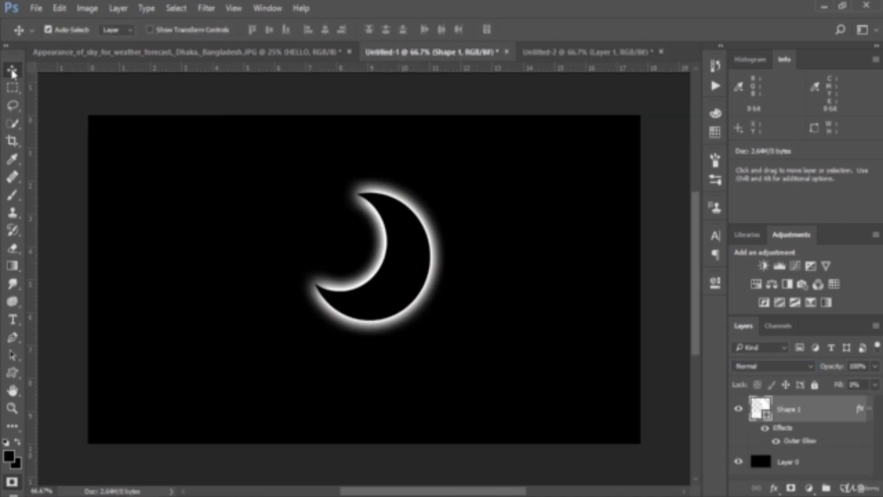
left_click_drag(443, 254, 575, 86)
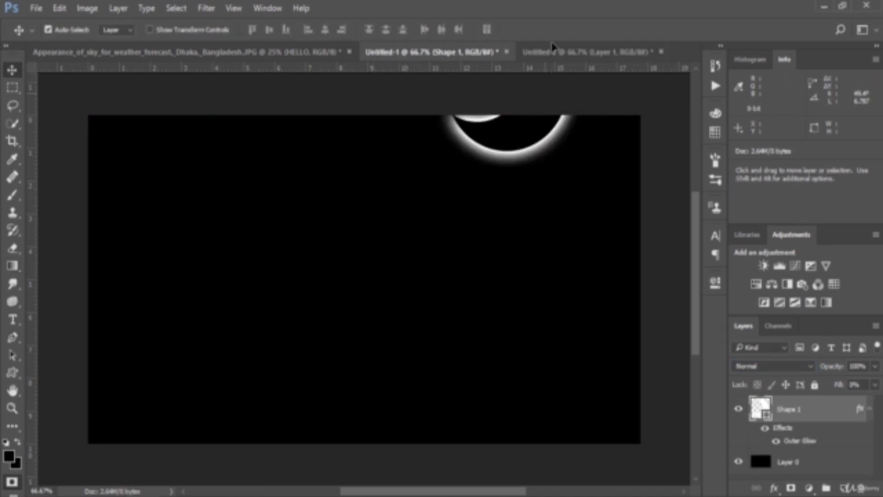
left_click_drag(558, 52, 430, 293)
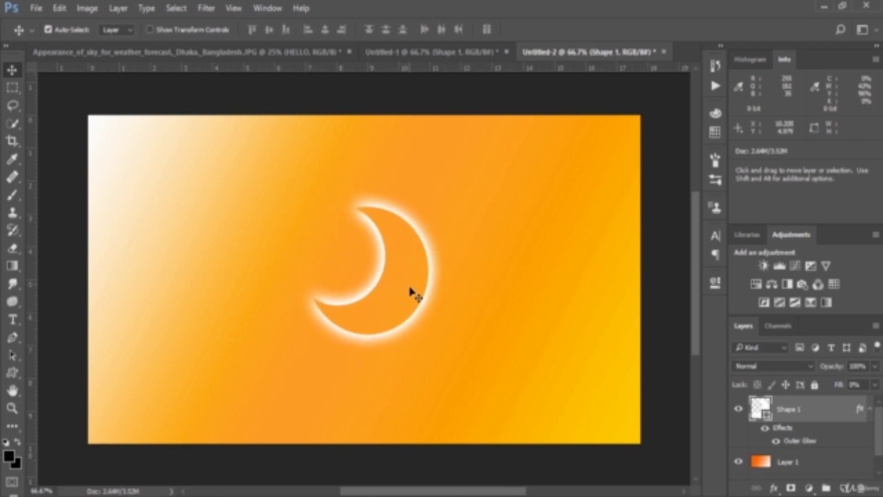
mouse_move(408, 282)
left_mouse_down()
mouse_move(380, 262)
mouse_move(166, 187)
mouse_move(225, 195)
mouse_move(189, 285)
mouse_move(251, 180)
mouse_move(544, 297)
mouse_move(617, 355)
mouse_move(606, 396)
mouse_move(610, 329)
mouse_move(389, 258)
mouse_move(413, 278)
left_mouse_up()
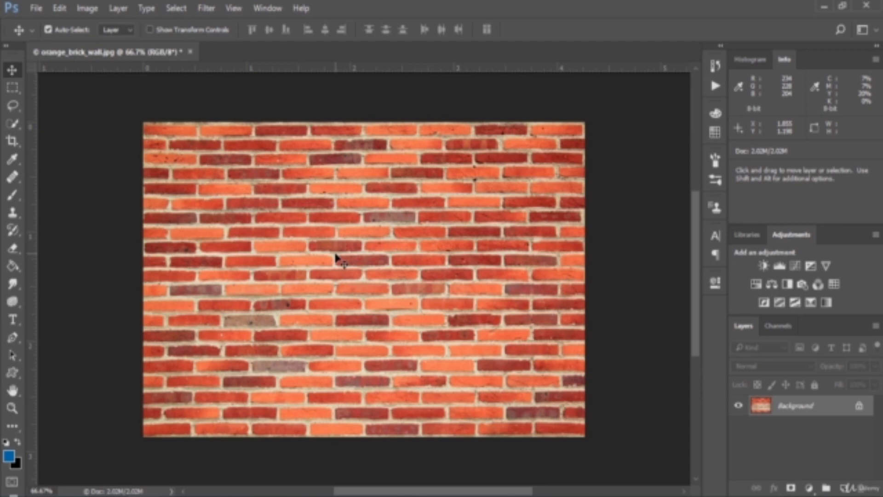
Add the white text MORE in Franchise at 74.33 pt on the brick wall image and move it to the centre.
left_click(12, 320)
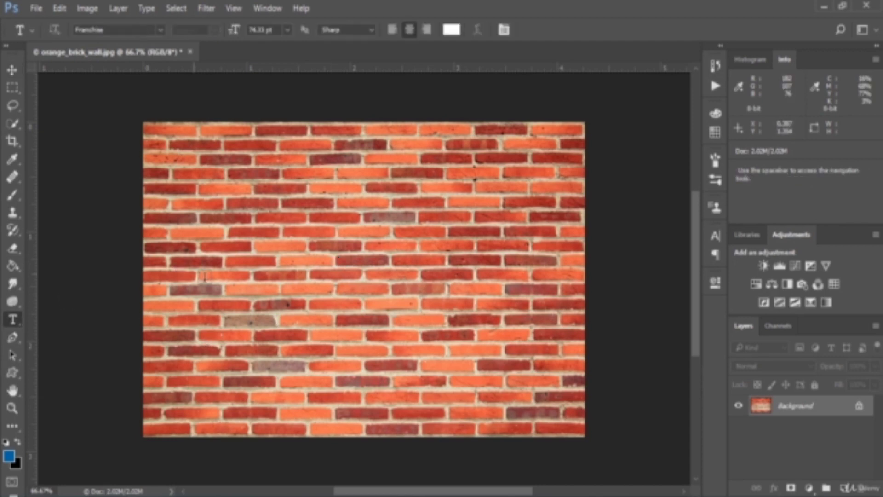
left_click(231, 290)
type("MORE")
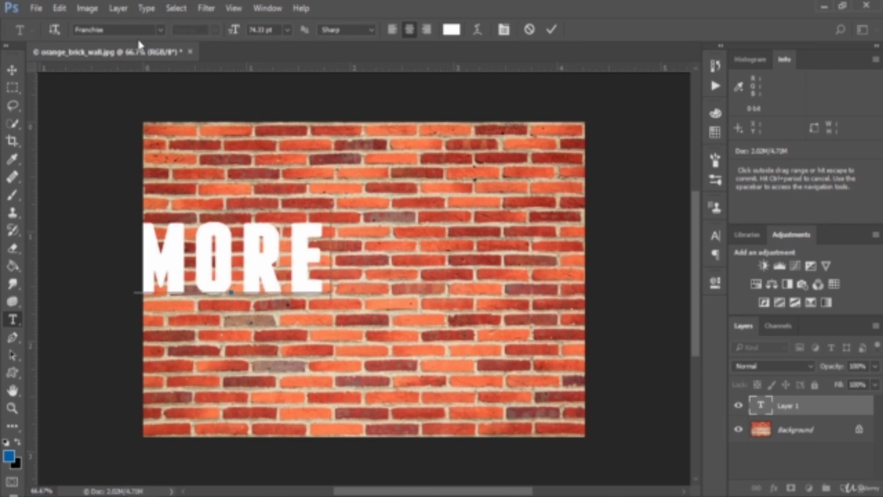
left_click(15, 65)
left_click_drag(287, 286, 409, 304)
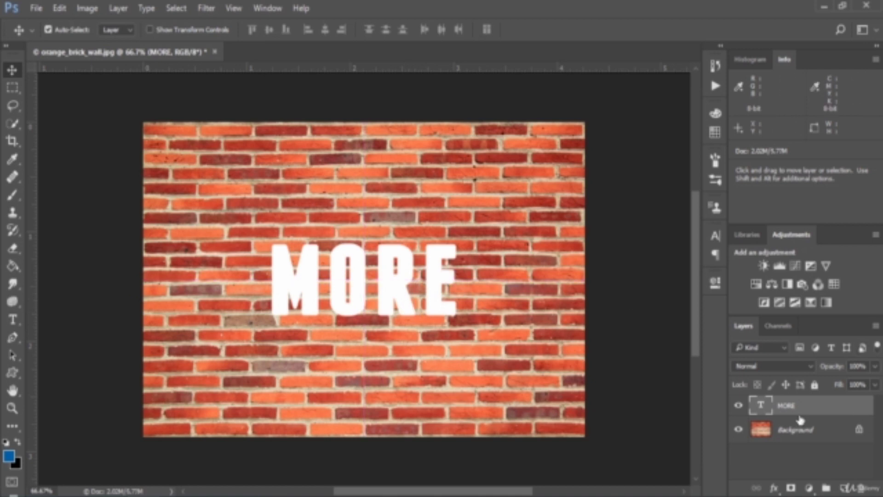
Add a Bevel & Emboss effect to the MORE text layer: Inner Bevel, Chisel Hard technique, depth 1000%, size 250 px.
double_click(830, 414)
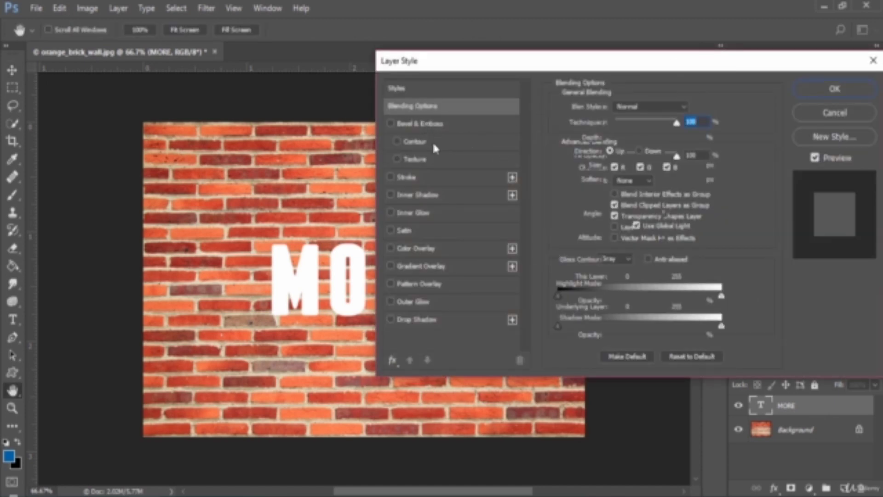
left_click(423, 125)
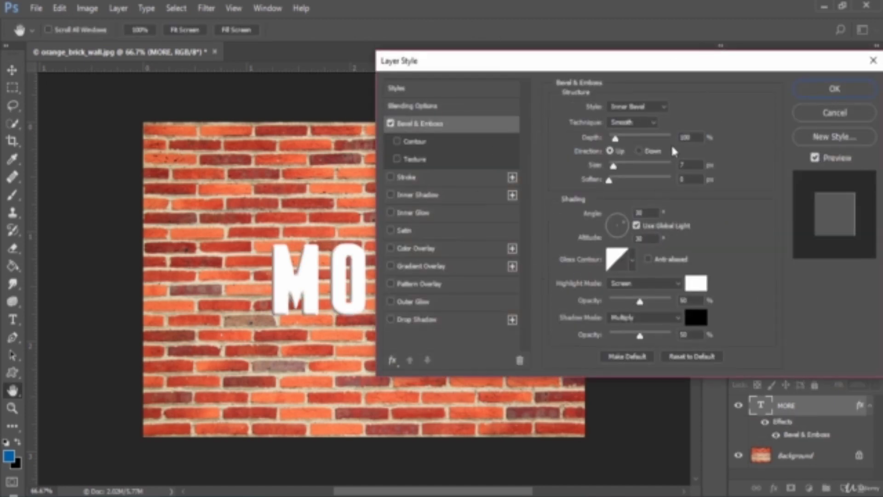
left_click(644, 109)
left_click(650, 125)
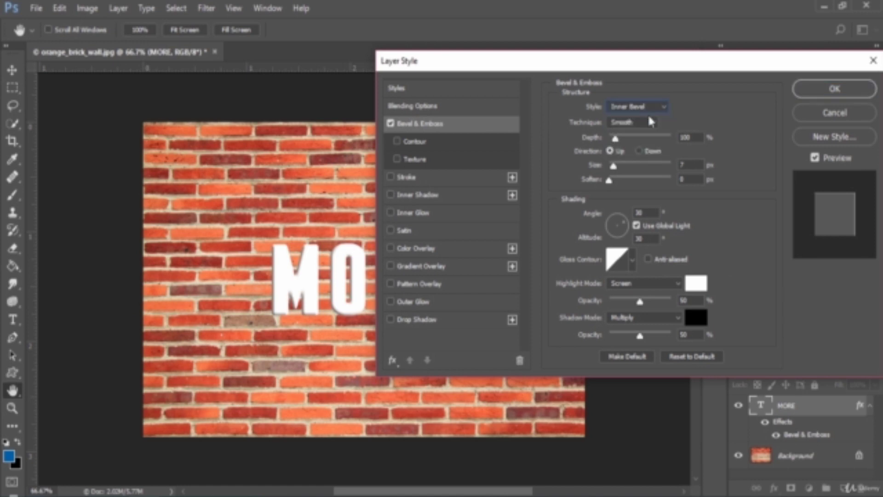
left_click(636, 126)
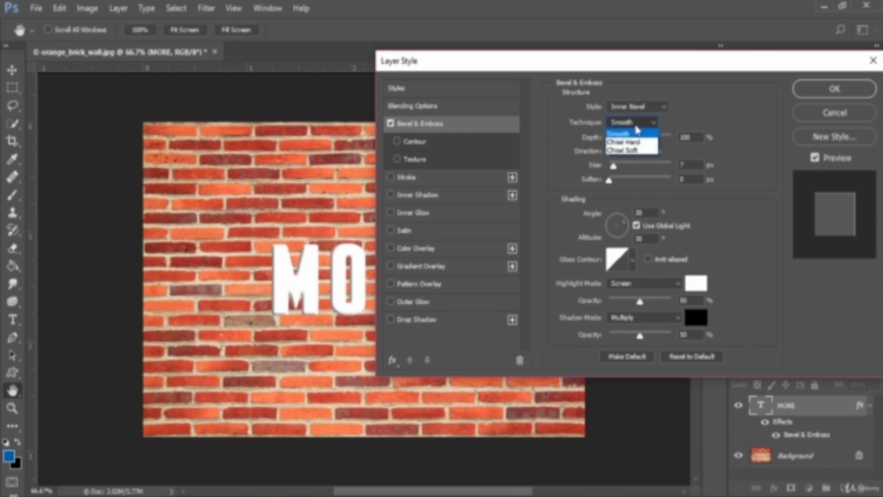
left_click(626, 134)
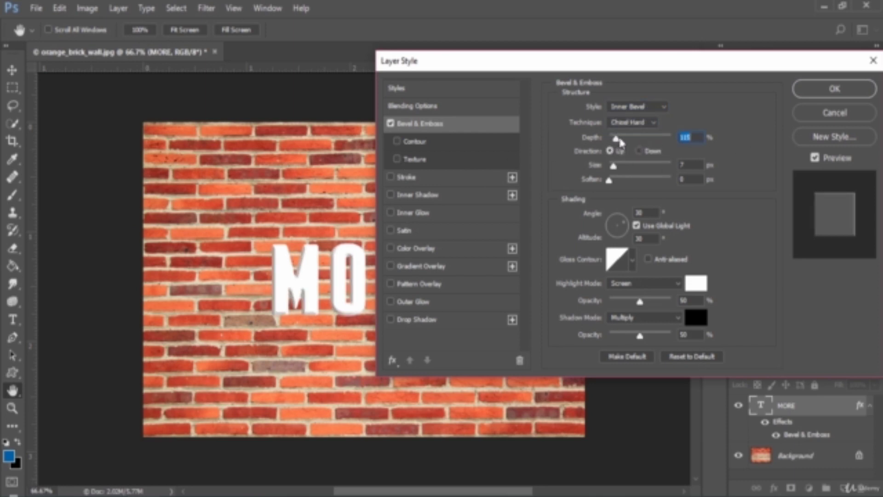
left_click_drag(616, 140, 685, 138)
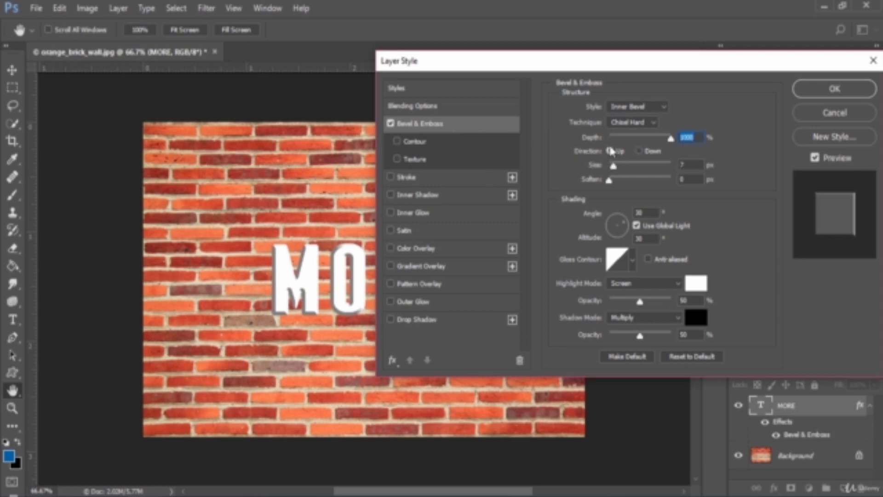
left_click_drag(614, 168, 664, 174)
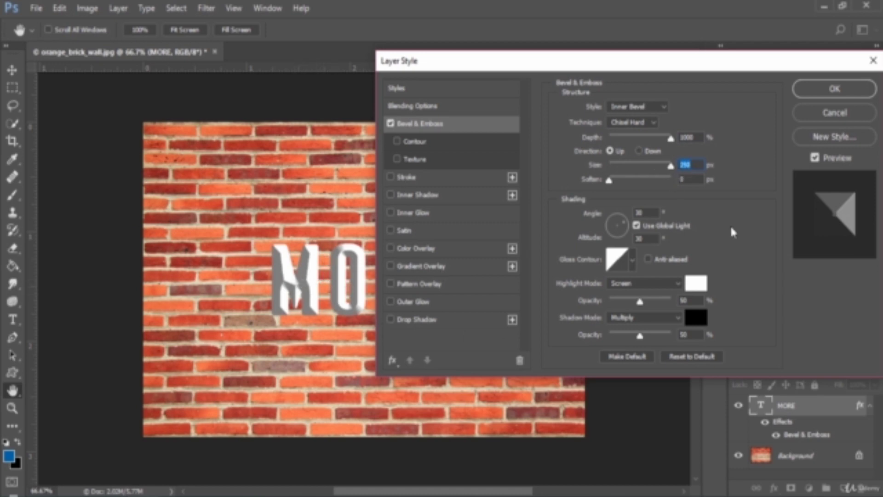
Set the global light angle to 140°, and give the bevel its own 90° angle with Use Global Light turned off.
left_click(654, 211)
type("140")
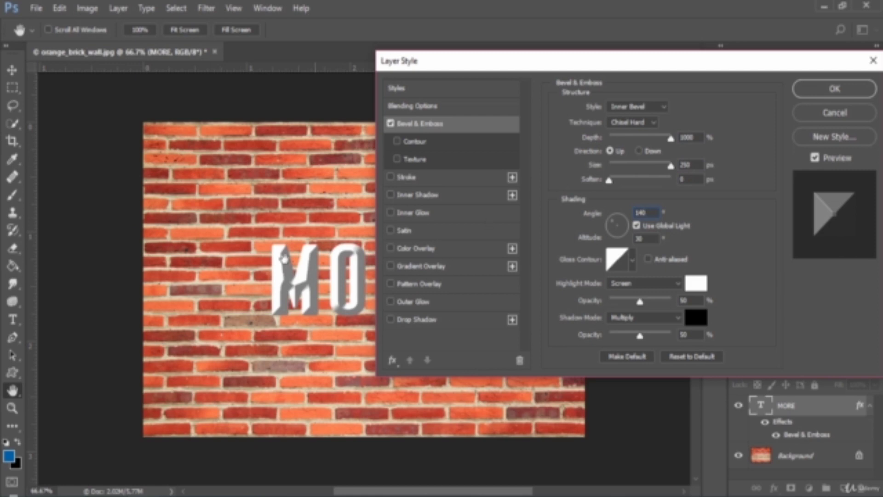
left_click(637, 225)
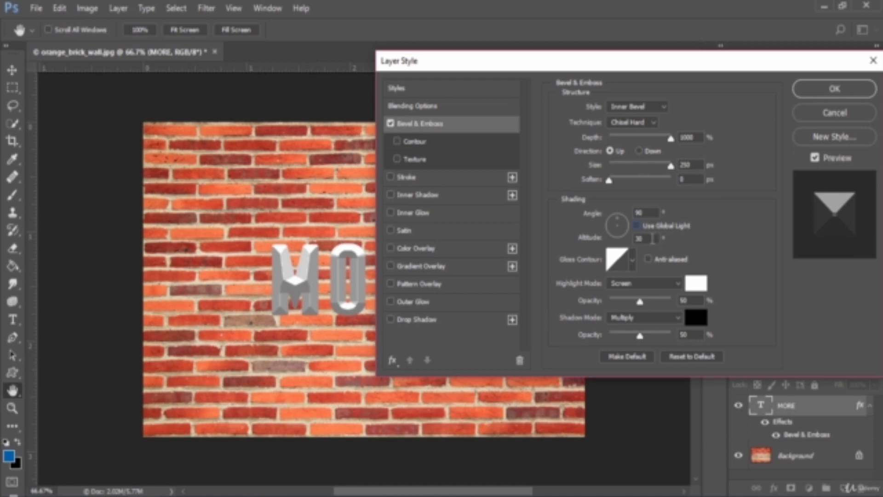
double_click(654, 236)
Set the bevel's highlight mode to Overlay.
left_click(642, 279)
key("Escape")
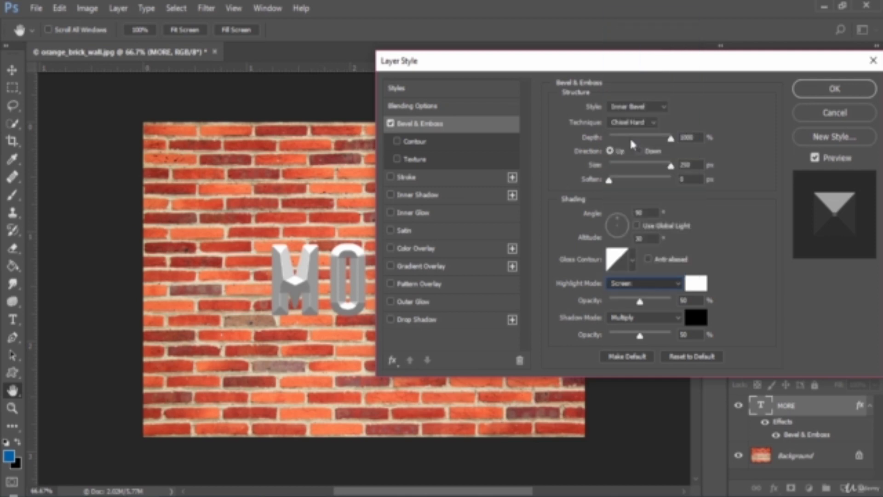
key("Down")
key("Down")
key("Down")
key("Down")
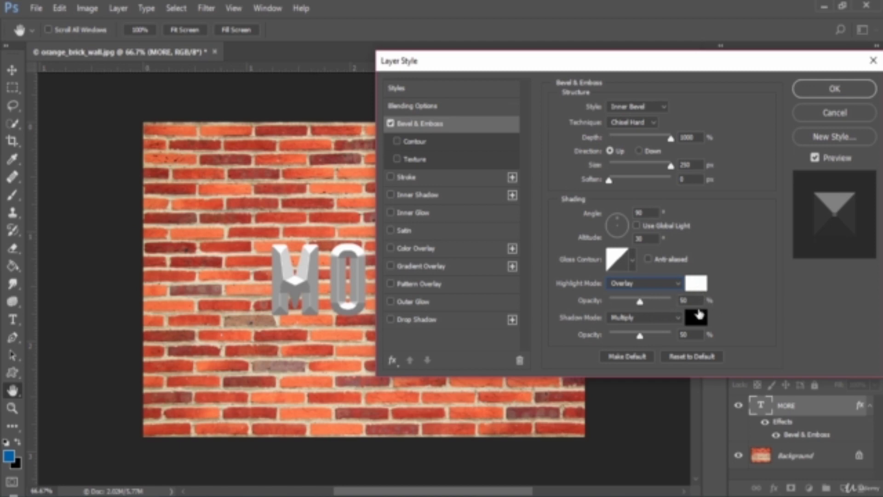
Keep the bevel's shadow mode at Multiply, raise the shadow opacity to 75%, and apply the layer style.
left_click(654, 314)
left_click(654, 315)
left_click(653, 336)
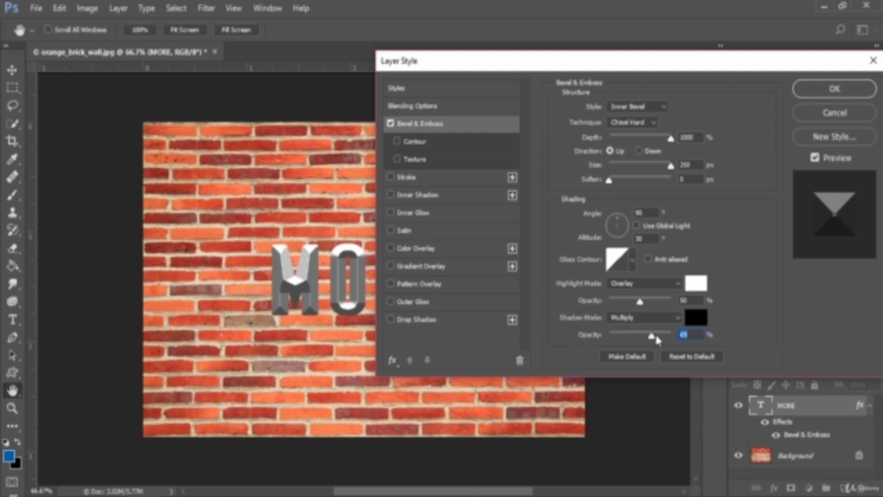
left_click(656, 337)
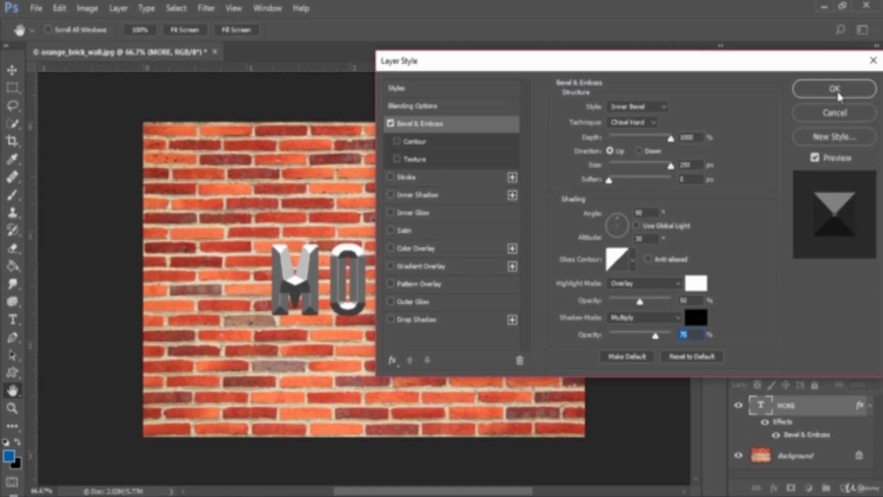
left_click(837, 94)
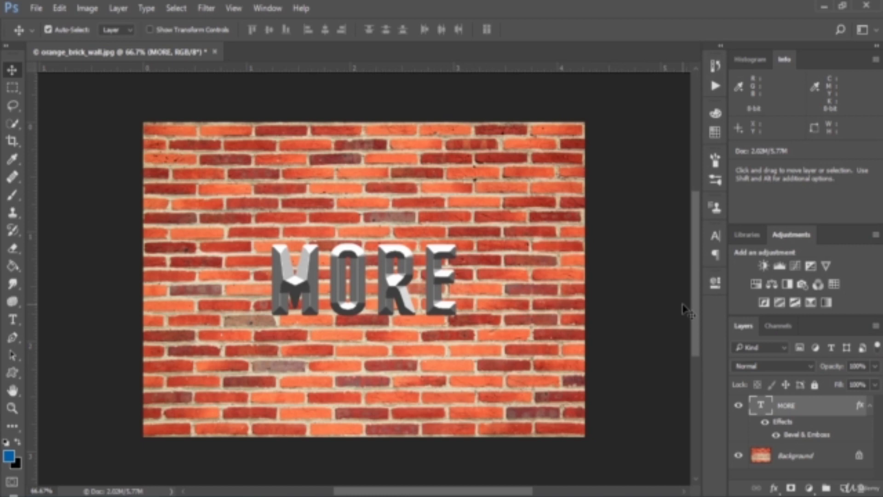
Reduce the MORE layer's fill to 0% and shift the text slightly on the brick wall.
left_click(875, 385)
left_click_drag(860, 398, 815, 403)
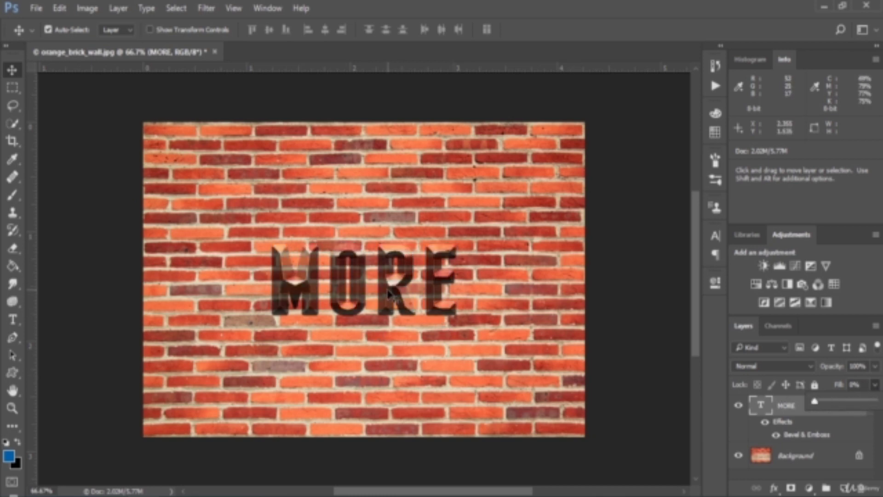
left_click_drag(394, 297, 382, 276)
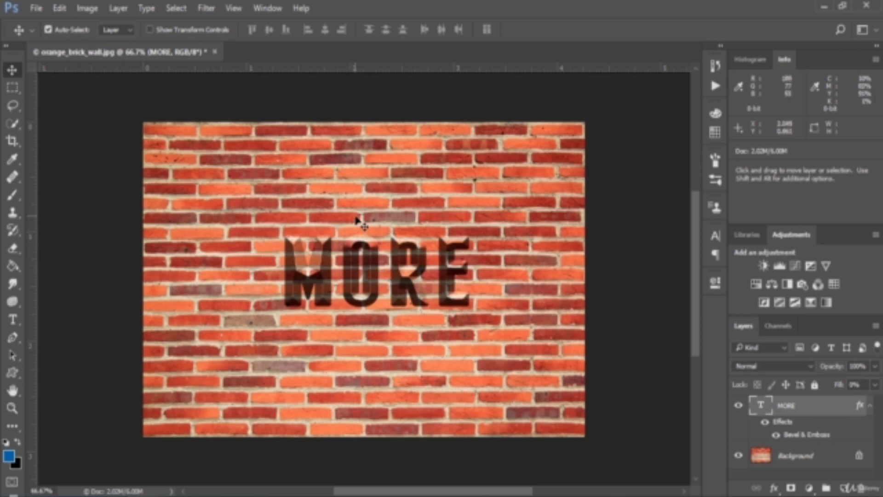
Add a tightened Drop Shadow to the MORE text and try the text at different heights on the wall, leaving it near the middle.
right_click(807, 407)
left_click(656, 95)
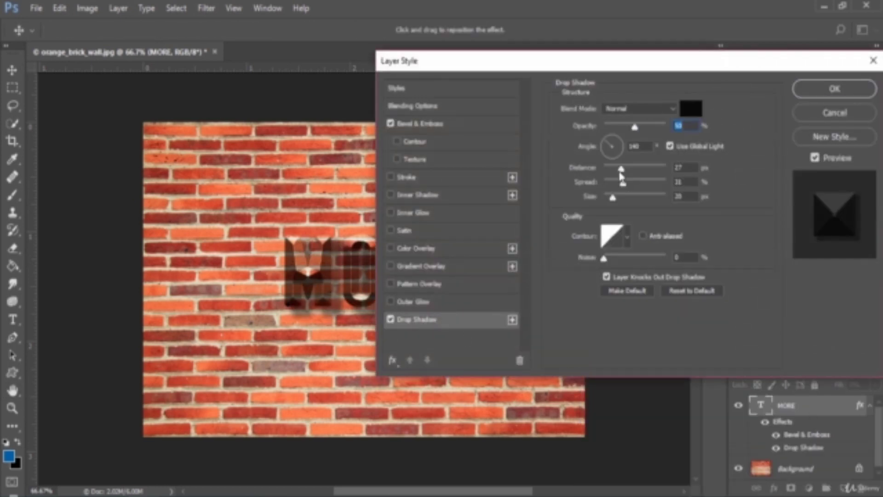
left_click_drag(618, 198, 611, 199)
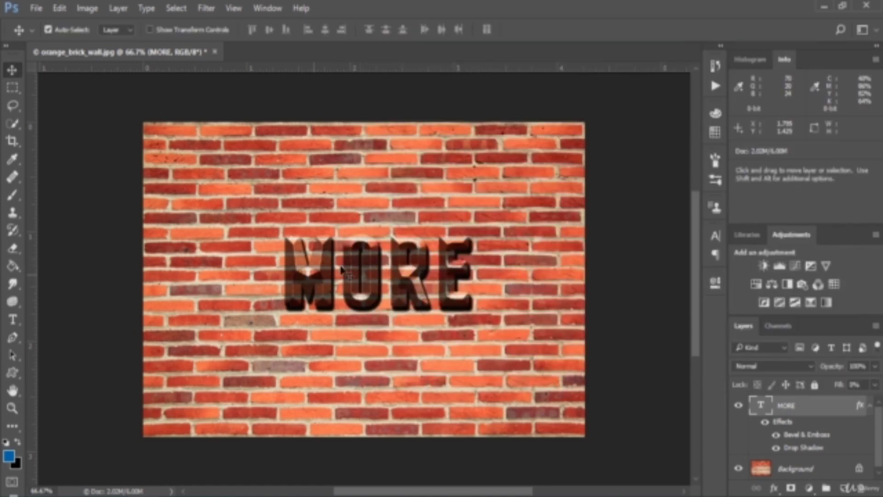
left_click_drag(317, 279, 317, 261)
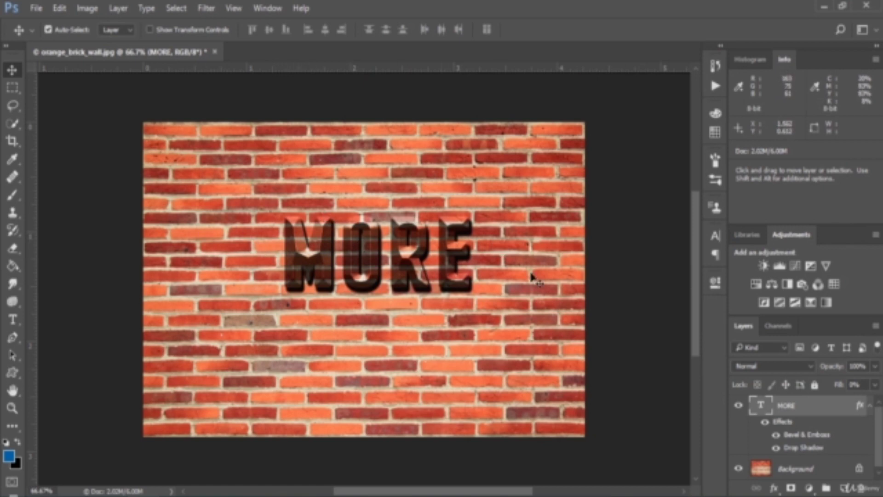
left_click_drag(405, 260, 408, 282)
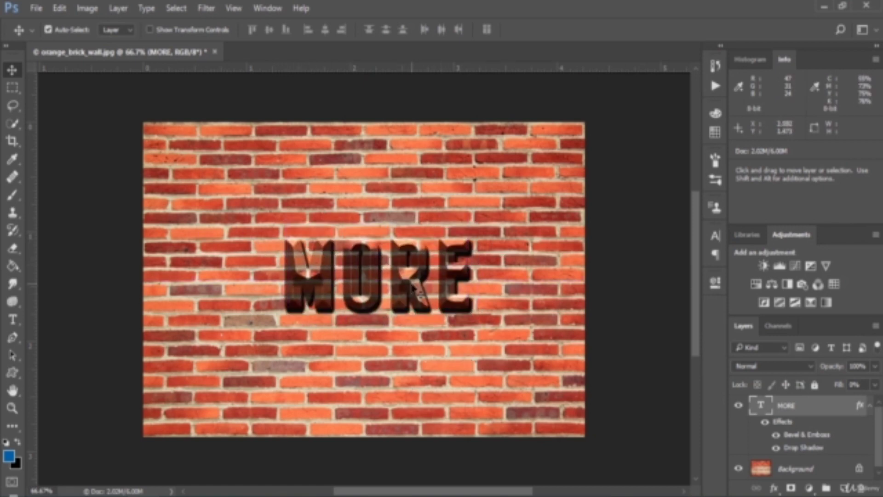